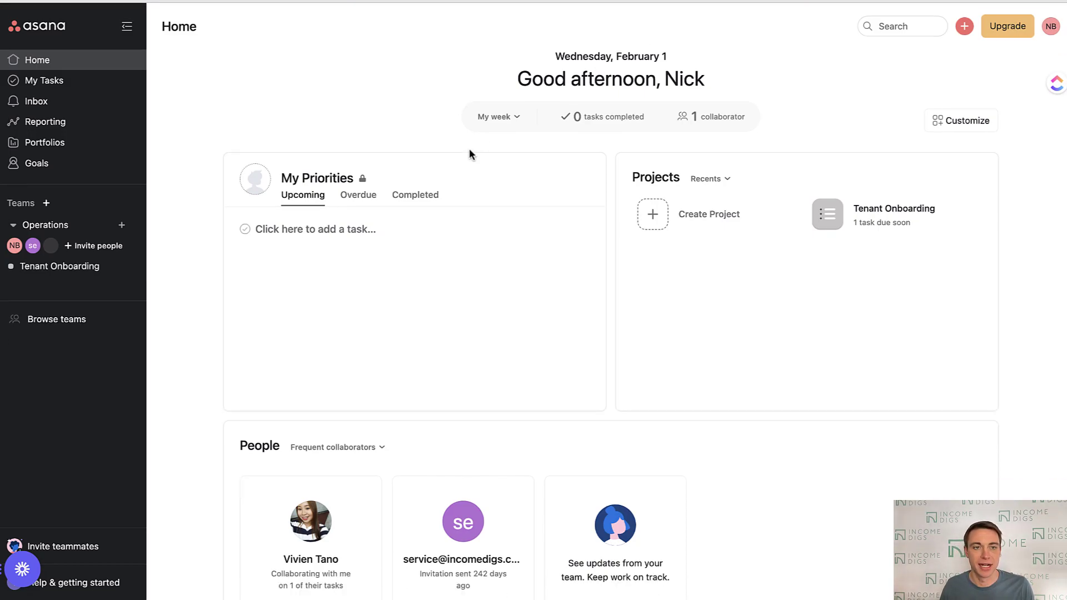
Open My Tasks and start a new task row, dismissing the priority field tip.
click(39, 83)
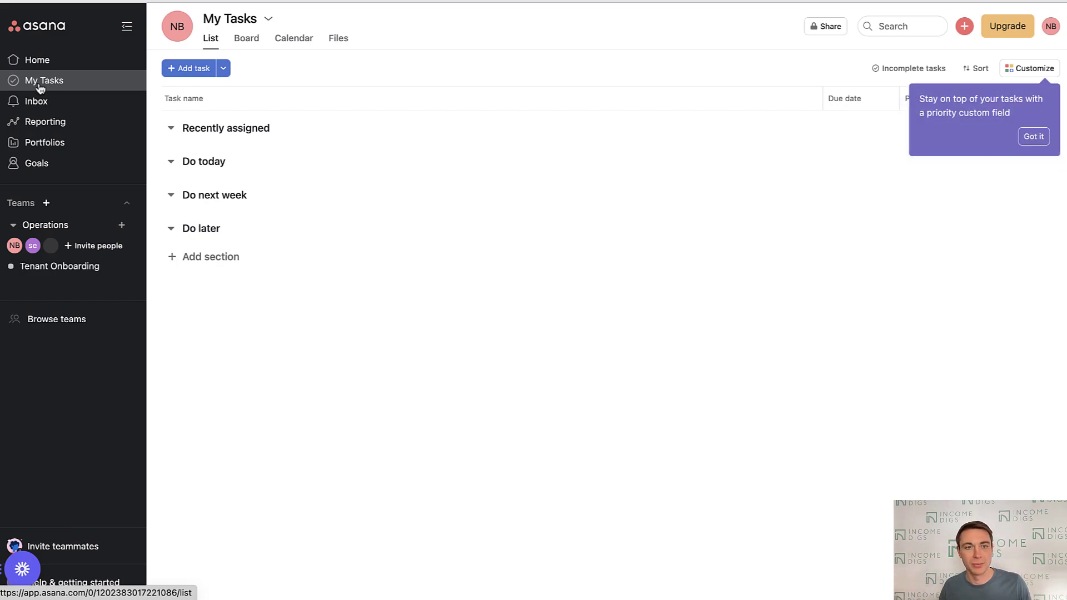
click(192, 69)
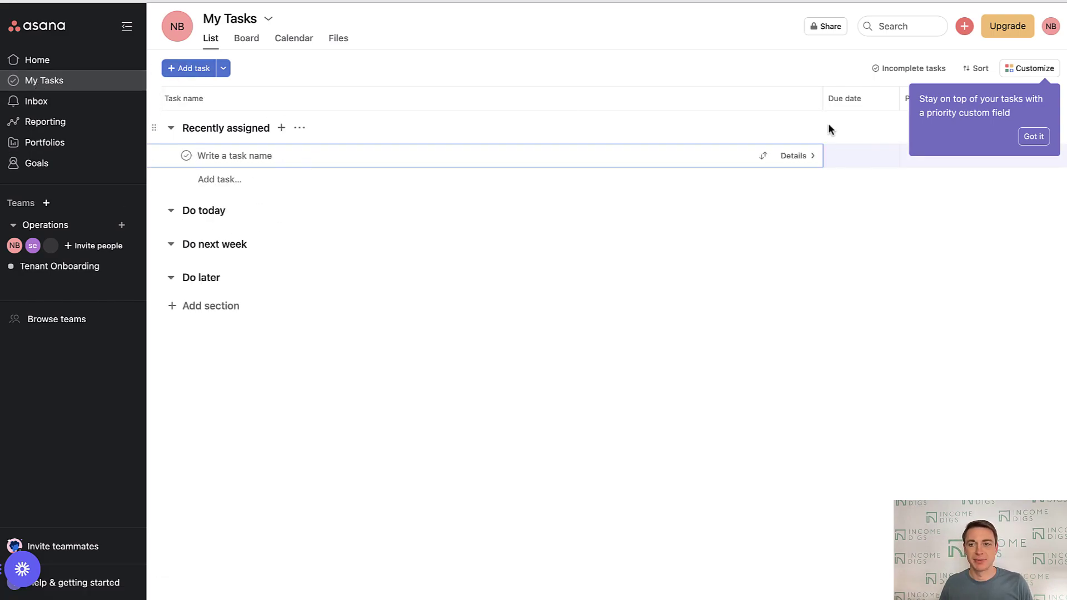
click(1032, 138)
click(216, 155)
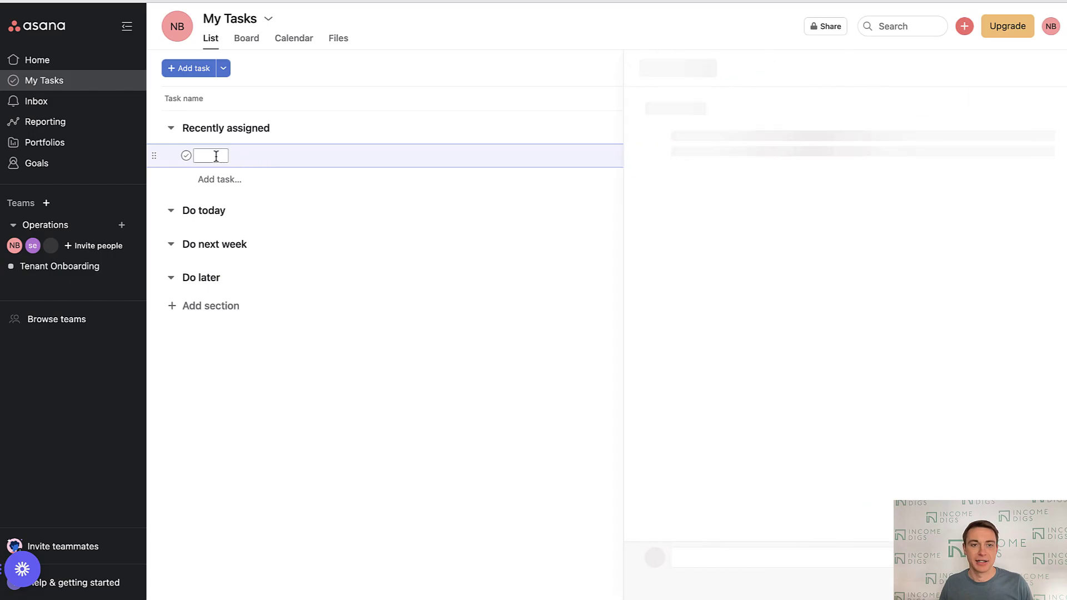
click(1050, 69)
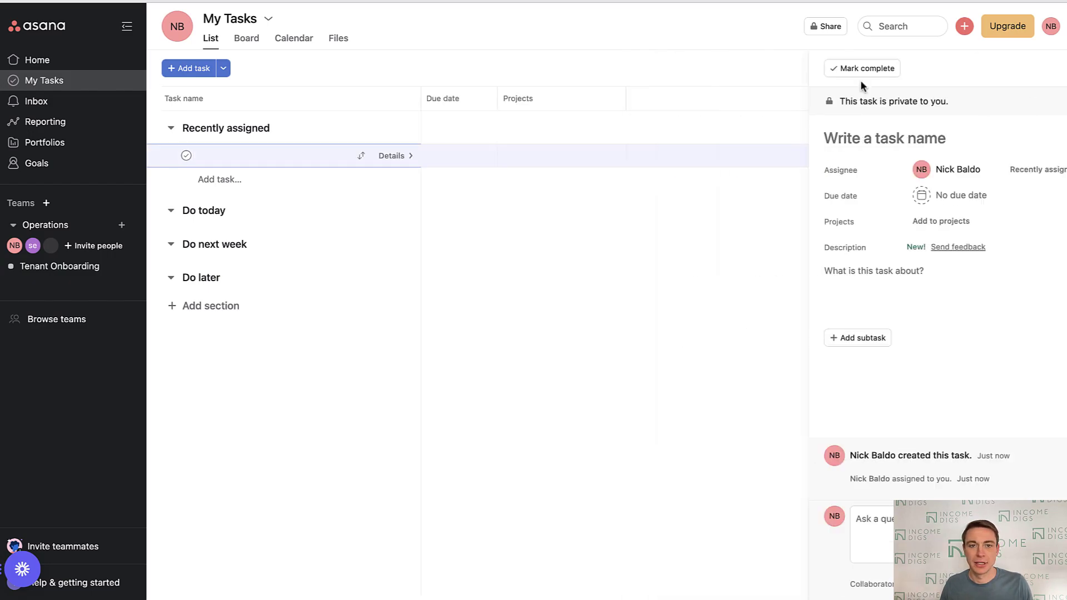
Name the new task 'Reconcile Bank Accounts in QBO'.
click(210, 156)
text(Reconcile Bsnak)
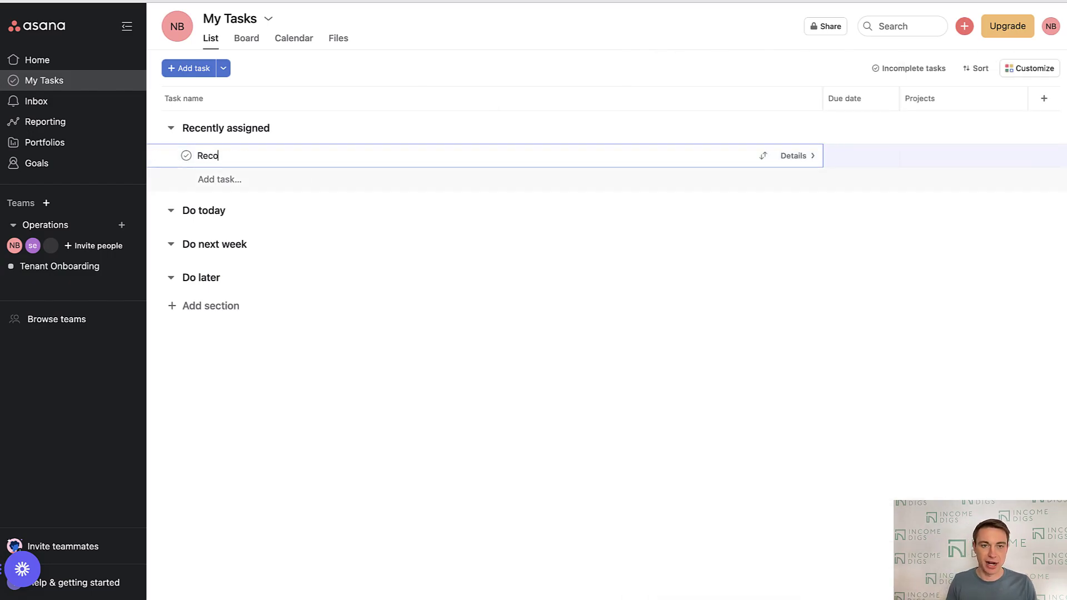
key(BackSpace)
key(BackSpace)
key(BackSpace)
key(BackSpace)
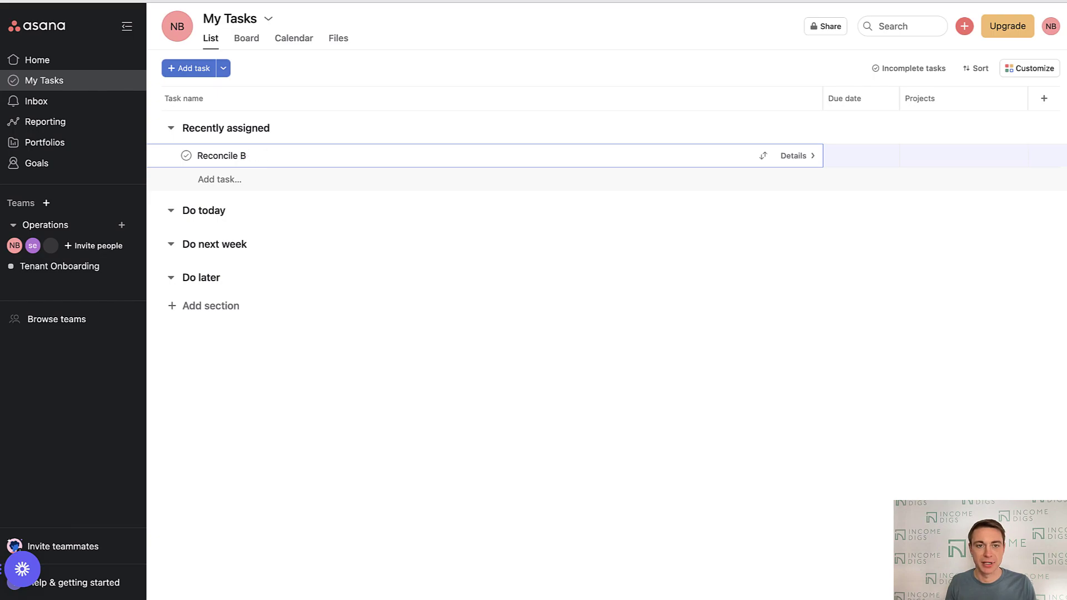
text(ank Accounts in QBO)
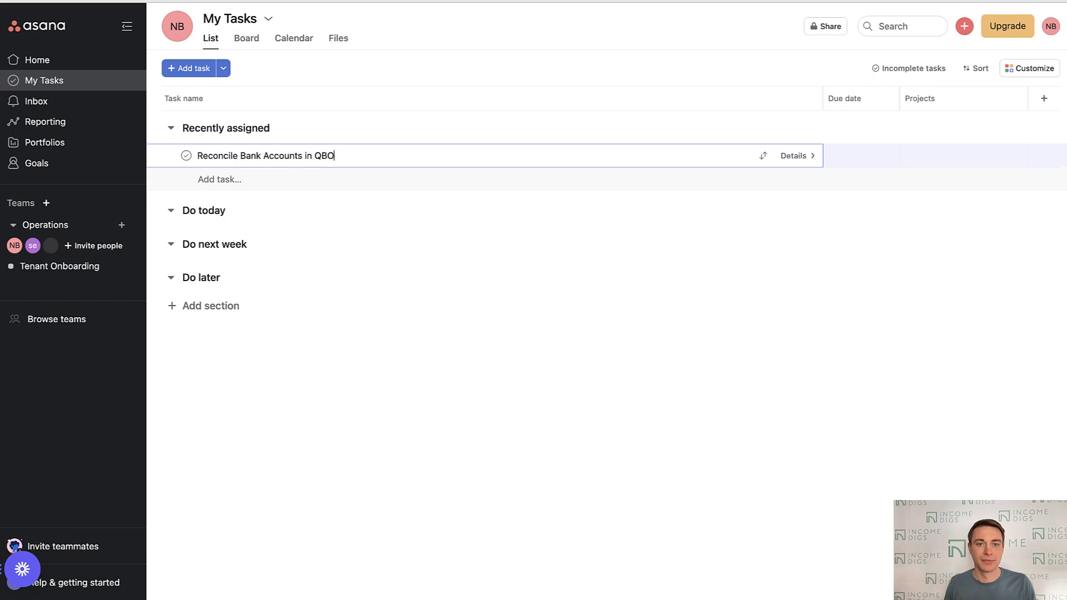
key(Return)
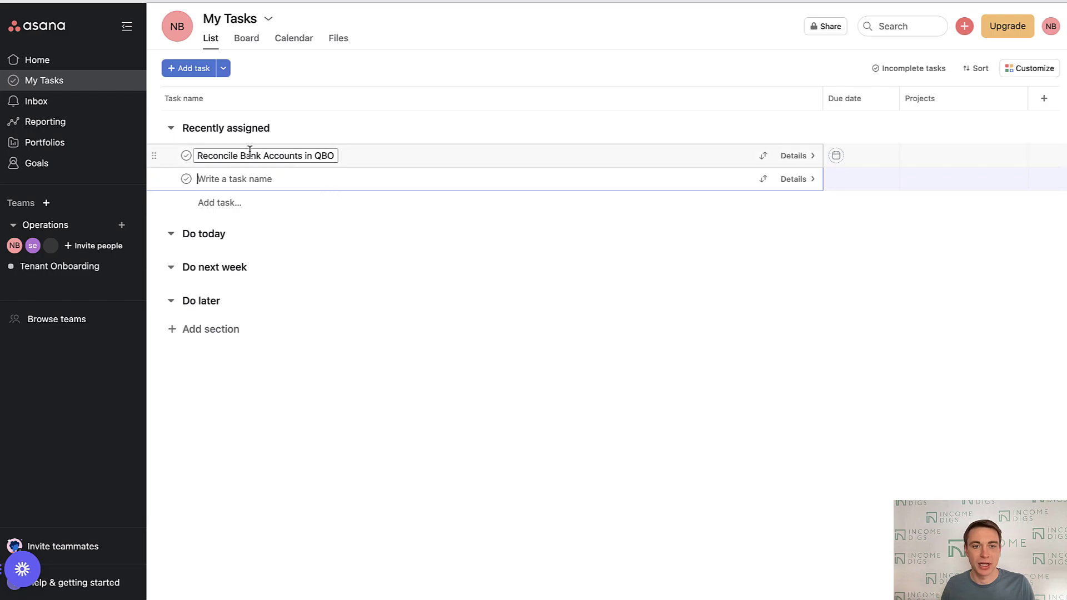
Set the Reconcile Bank Accounts in QBO task's due date to today, February 1.
click(350, 157)
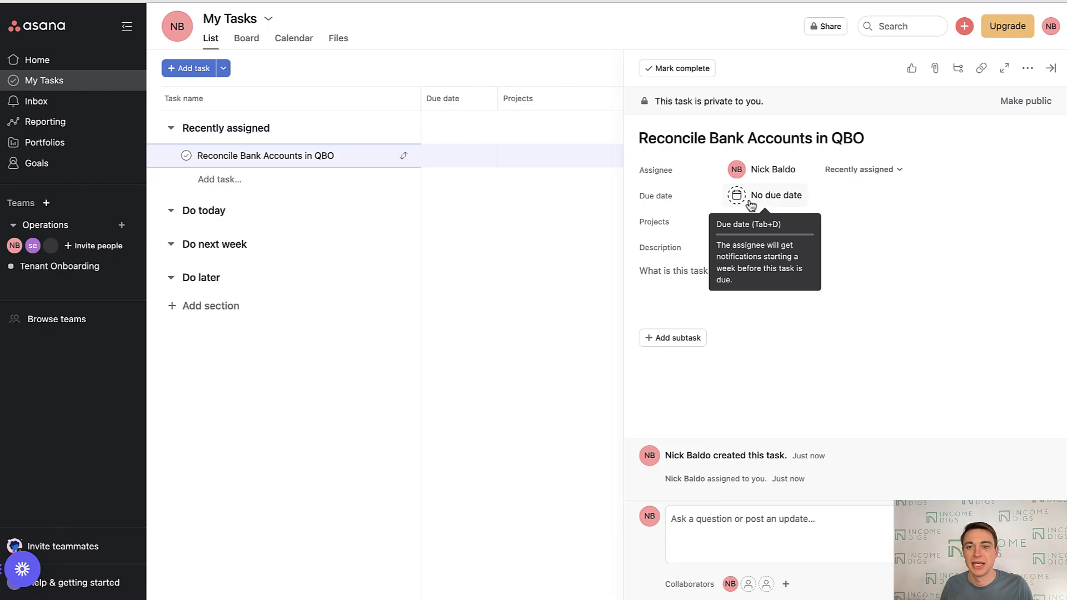
click(751, 206)
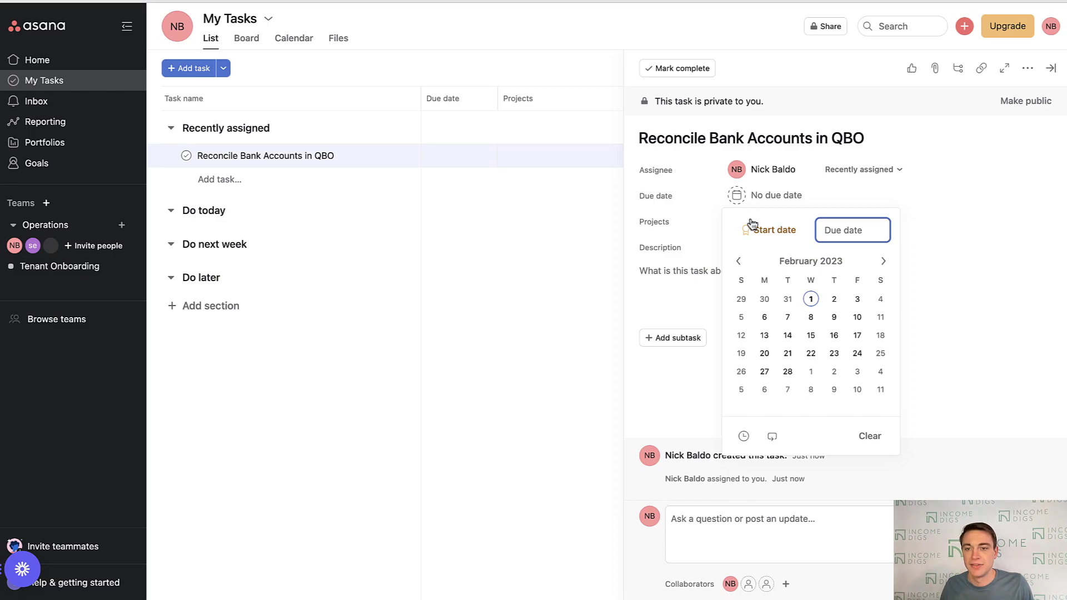
click(812, 302)
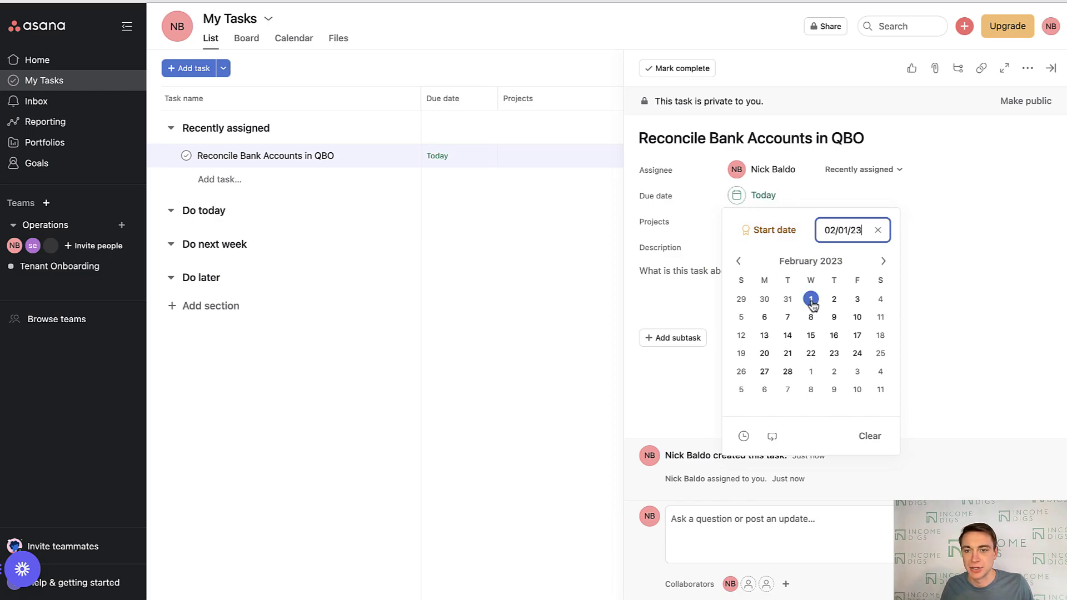
click(662, 221)
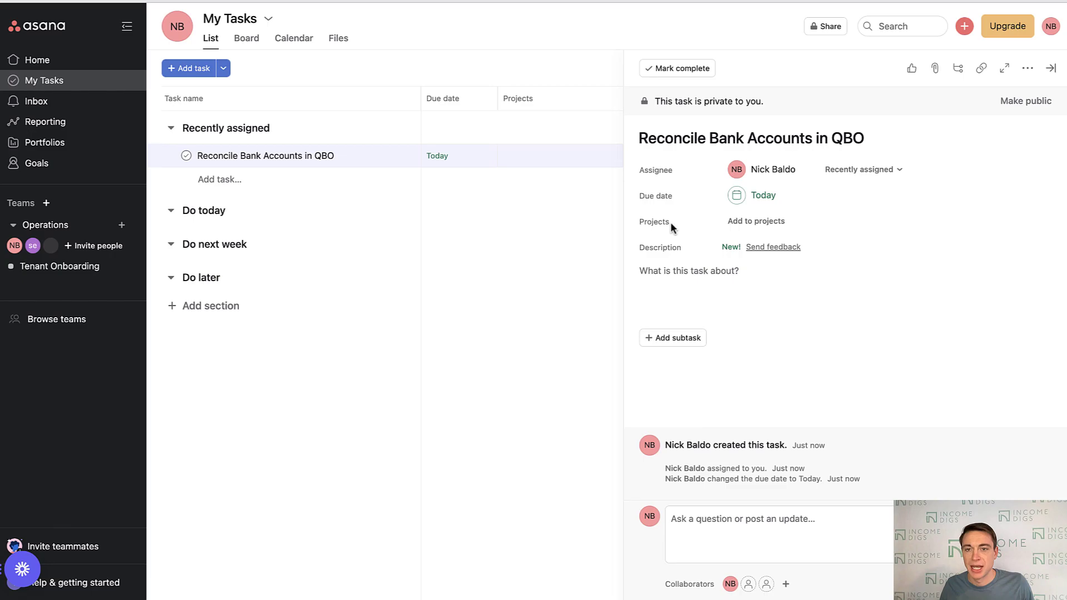
Give the task the description 'Reconcile all accounts'.
click(677, 275)
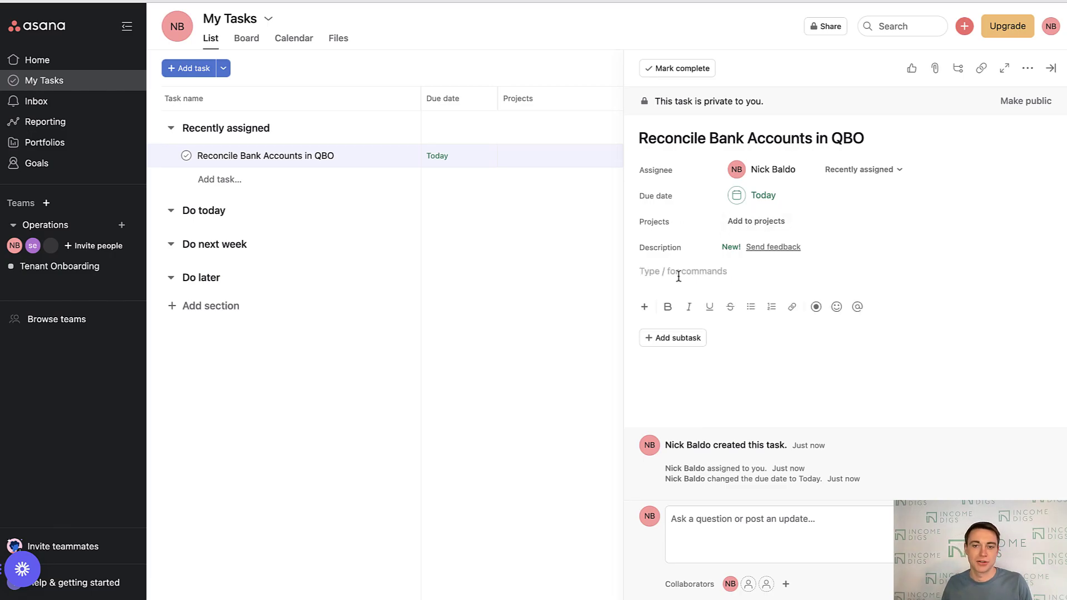
text(Reconcile all t)
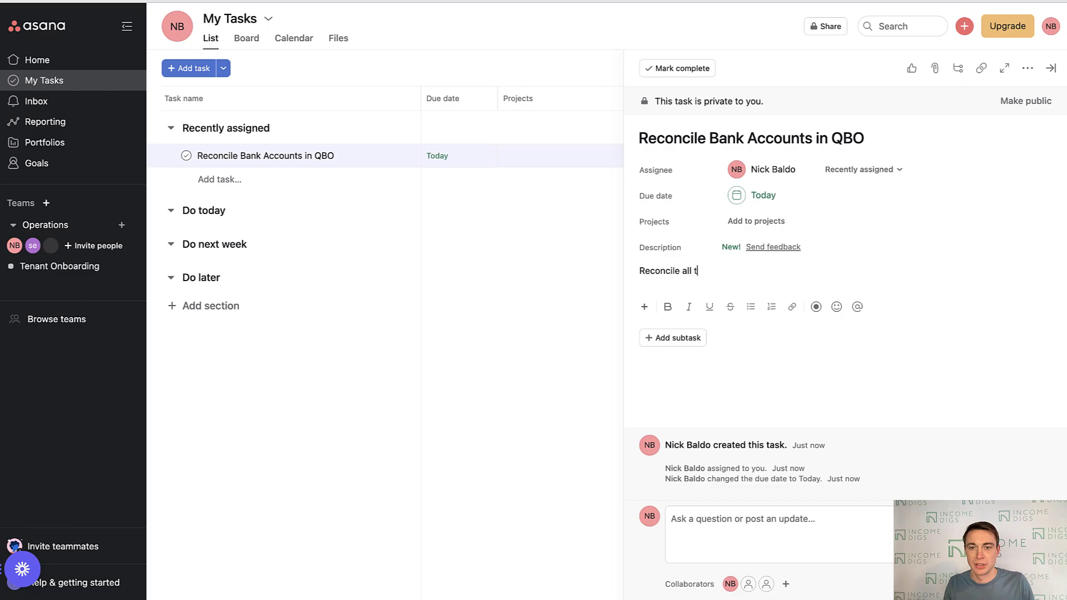
key(BackSpace)
text(accounts)
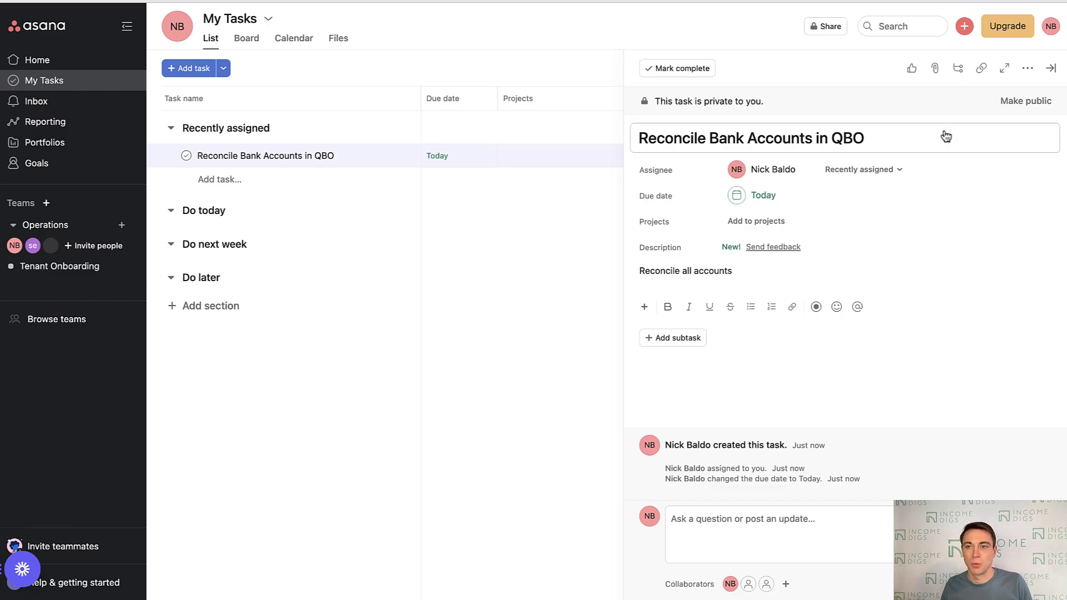
Add a task named 'Send invoices to tenants' below the reconcile task.
click(1051, 68)
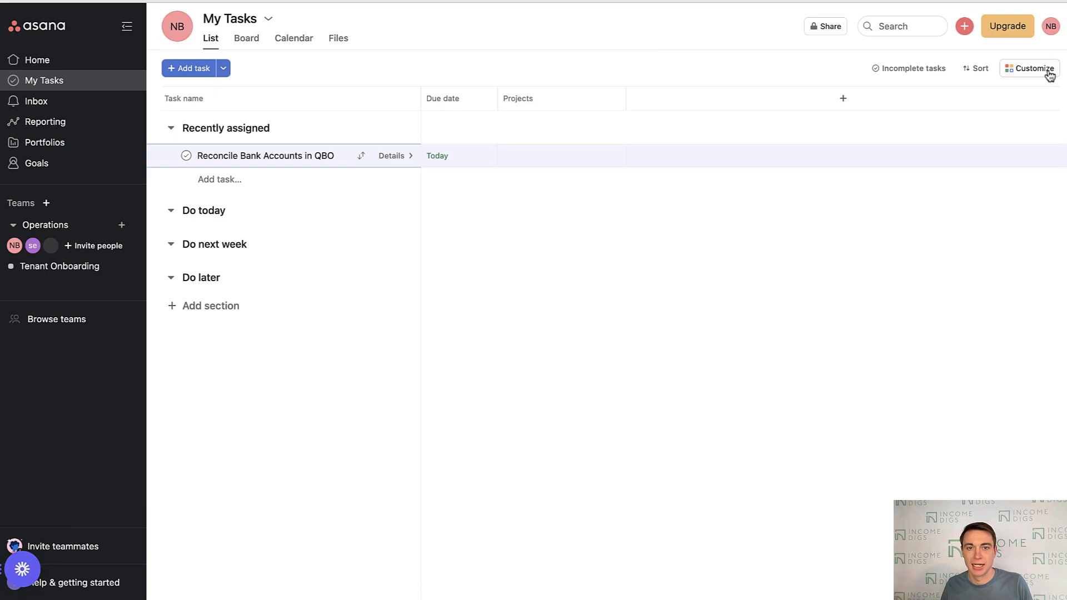
click(203, 183)
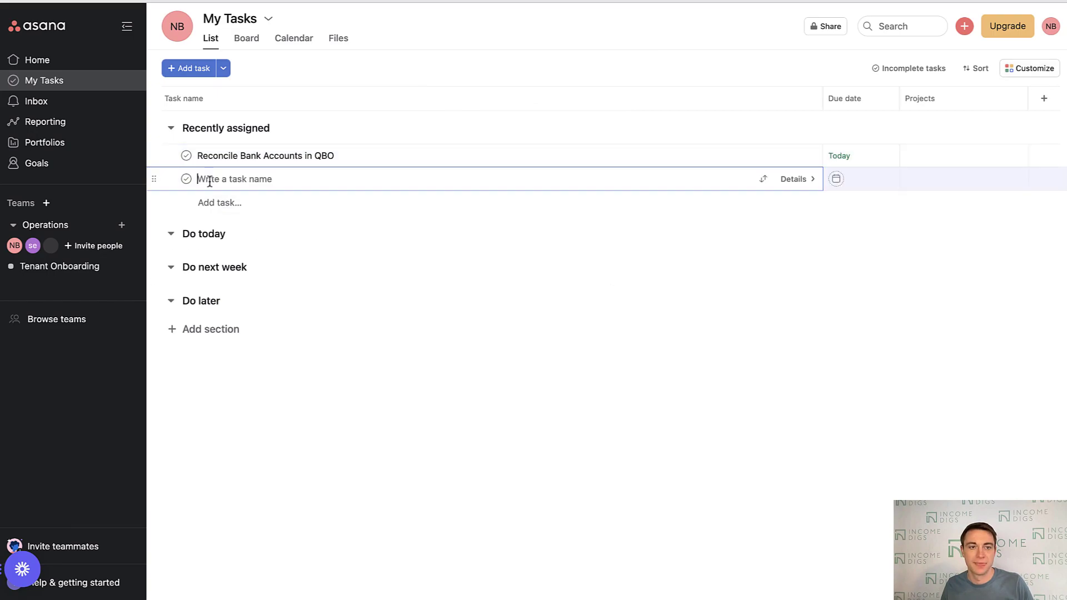
text(Send invoices to tenants)
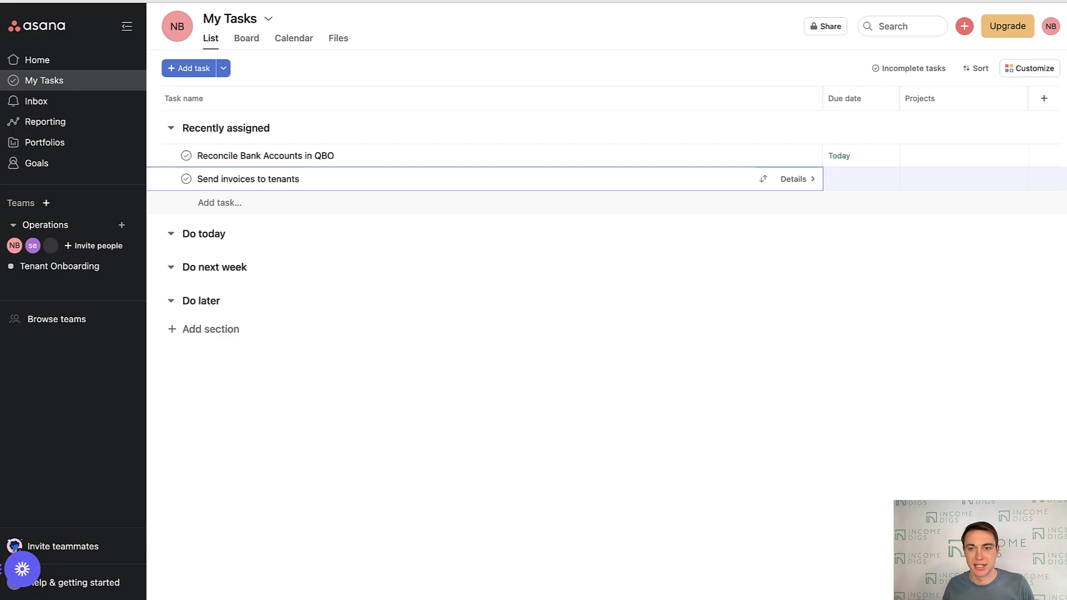
Set the Send invoices to tenants task's due date to February 1.
click(792, 179)
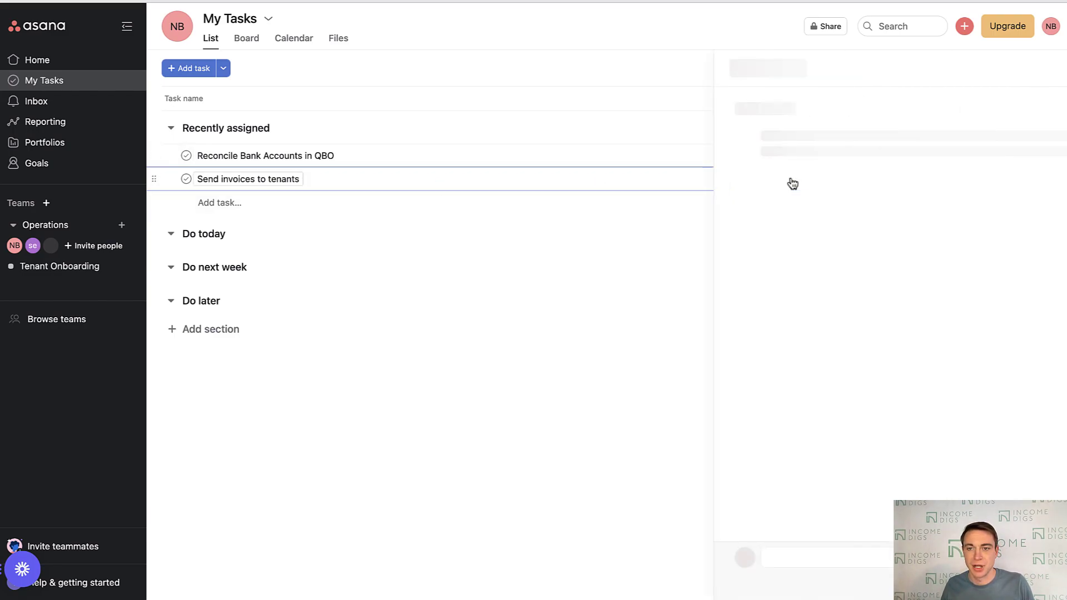
mouse_move(793, 184)
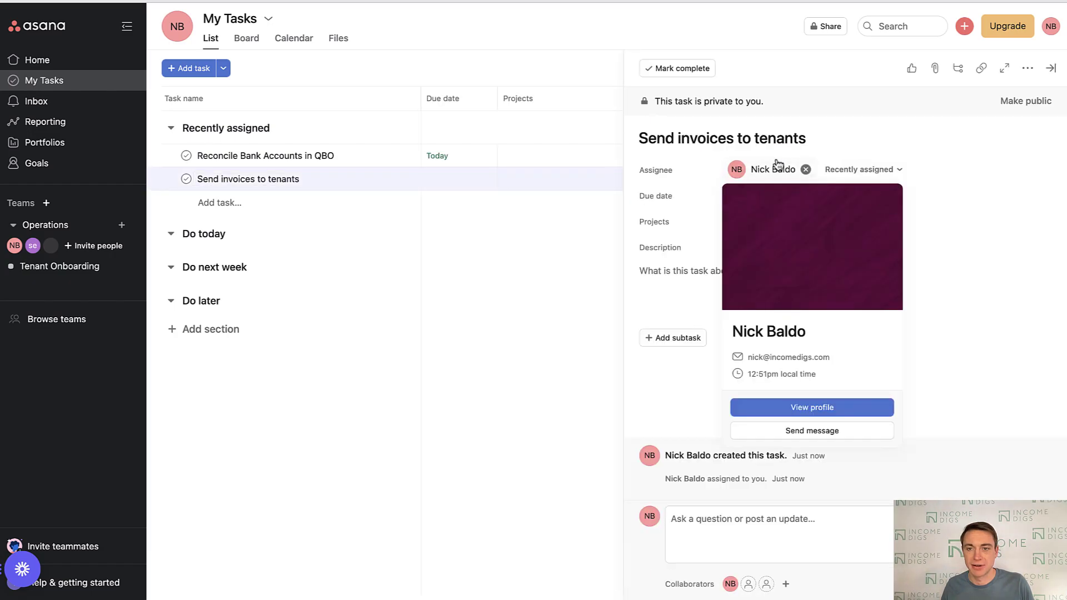
click(737, 195)
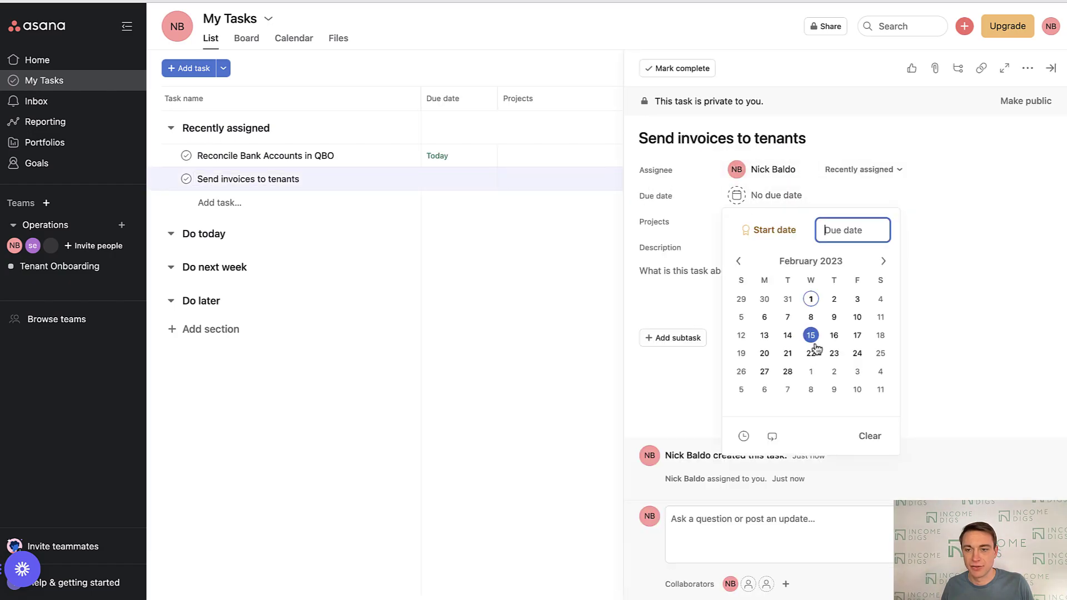
click(811, 299)
click(656, 200)
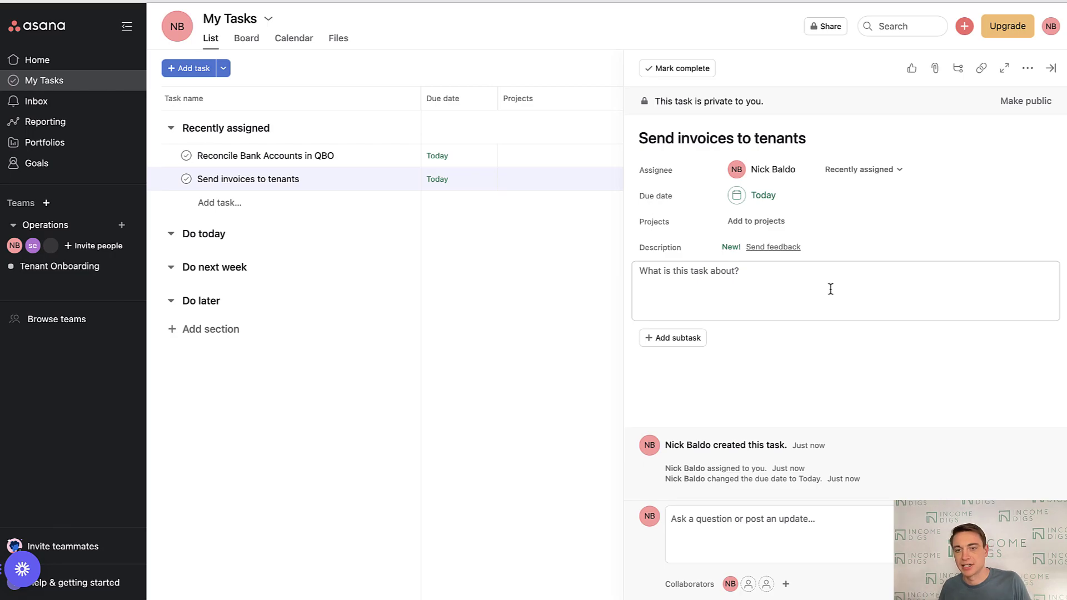
click(1049, 69)
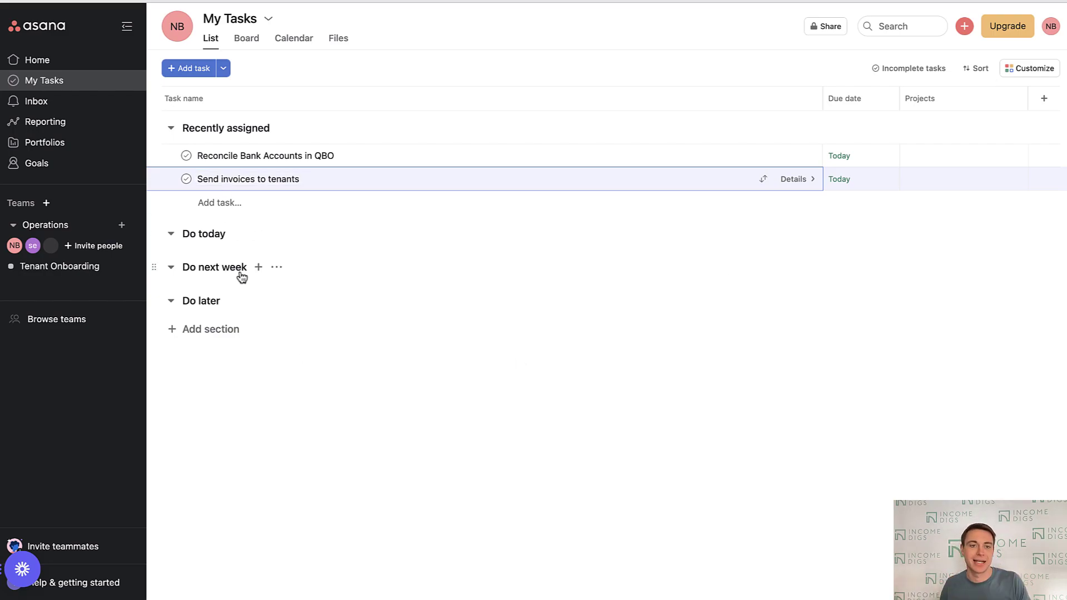
Create a teal 'QBO' tag on the Reconcile Bank Accounts in QBO task.
click(415, 162)
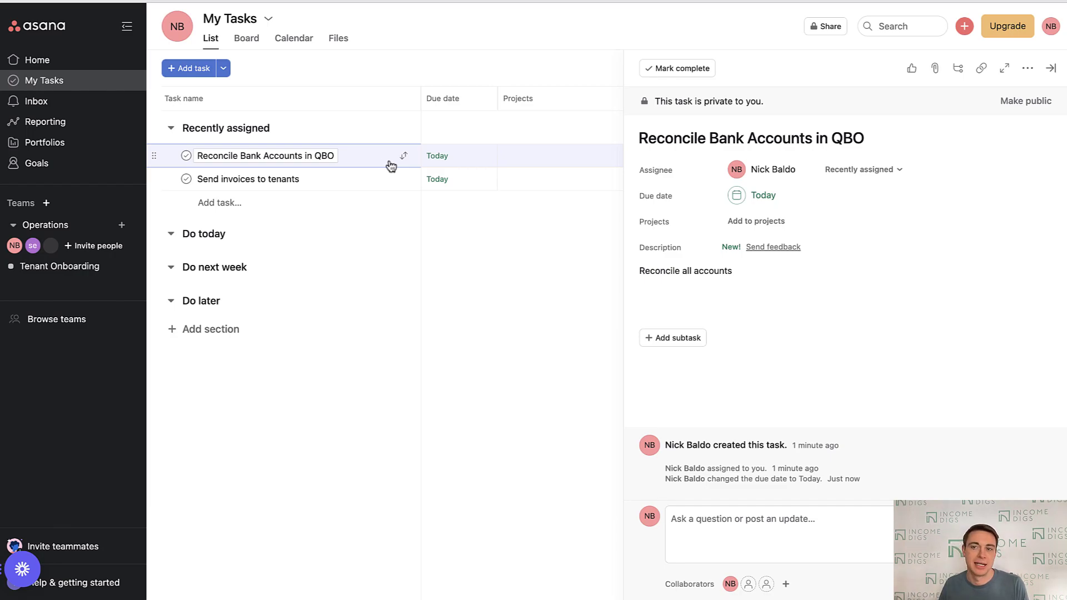
click(1027, 68)
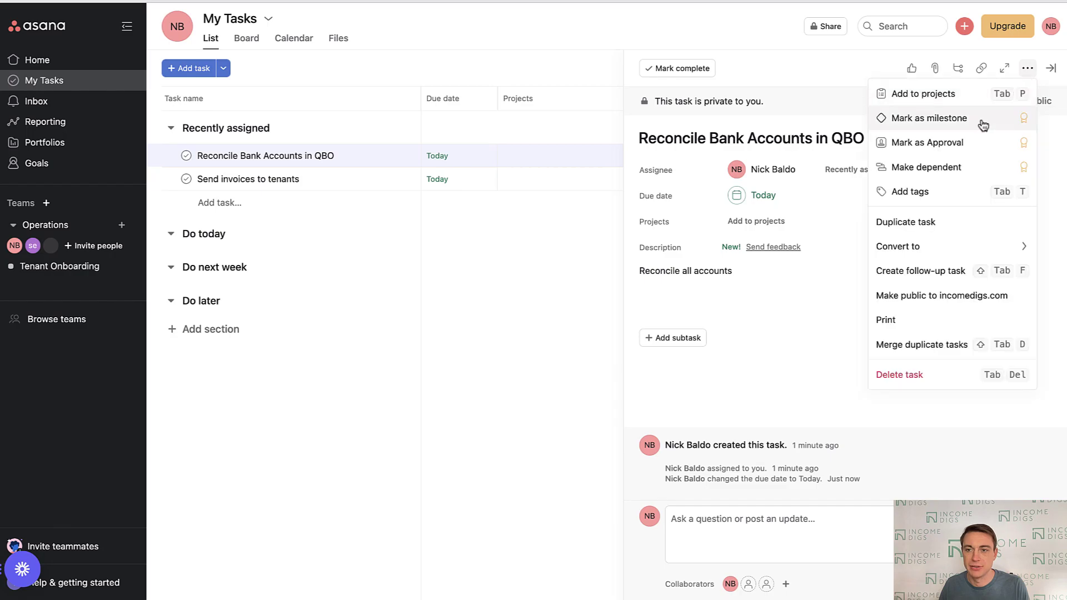
click(918, 193)
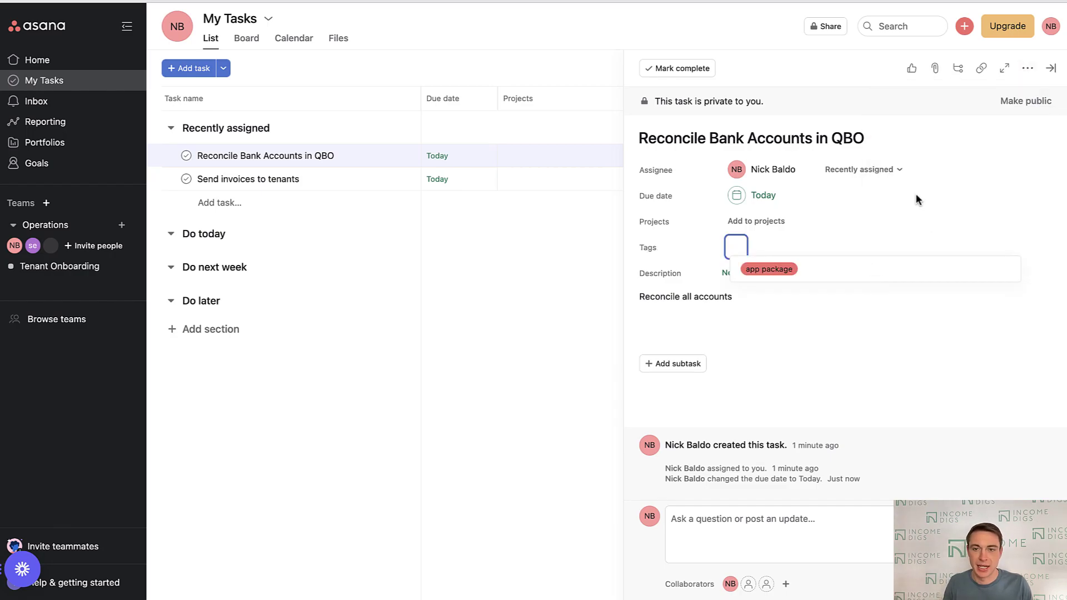
text(QBO)
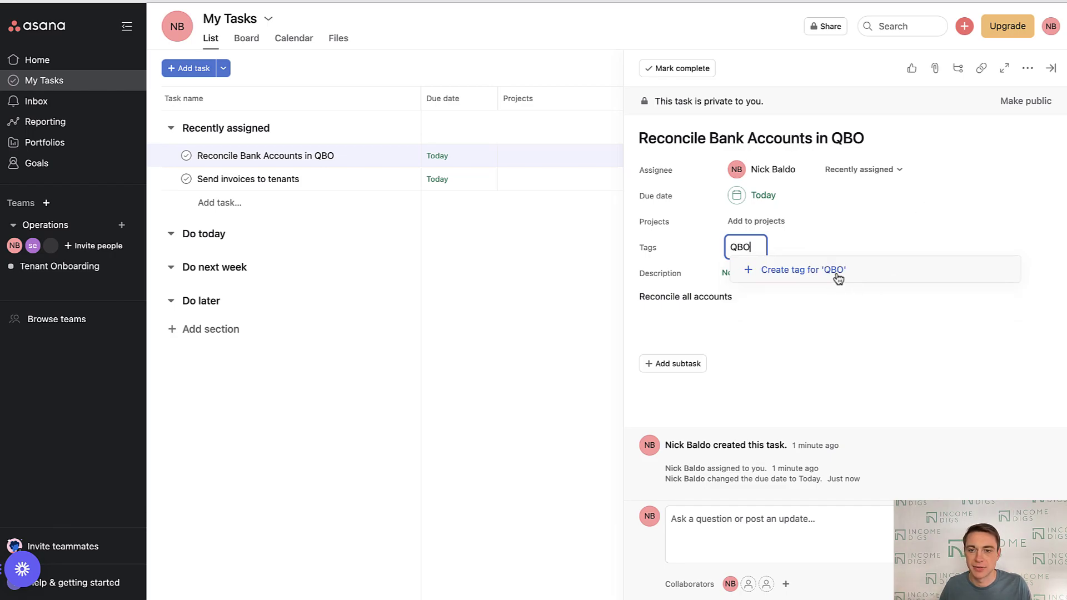
click(838, 277)
click(802, 289)
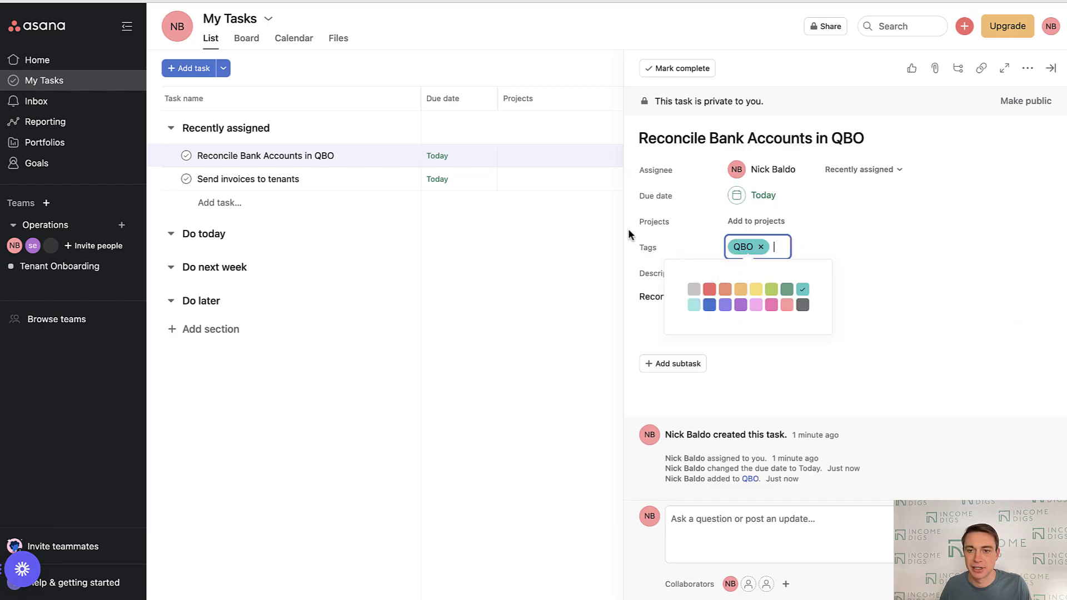
click(649, 225)
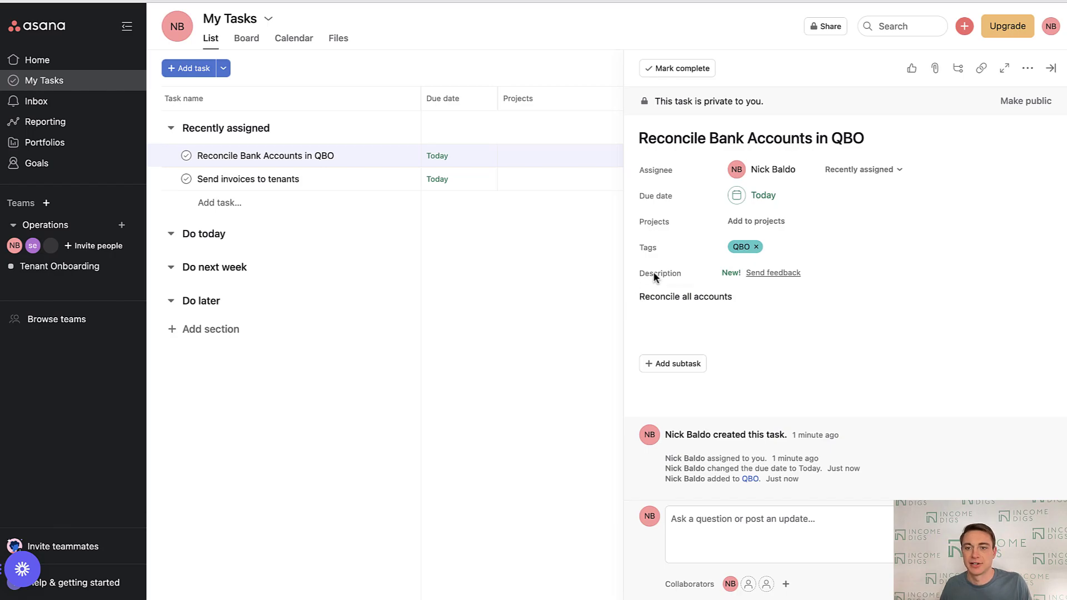
Begin tagging Send invoices to tenants with QBO, then abandon the entry and close the details.
click(403, 179)
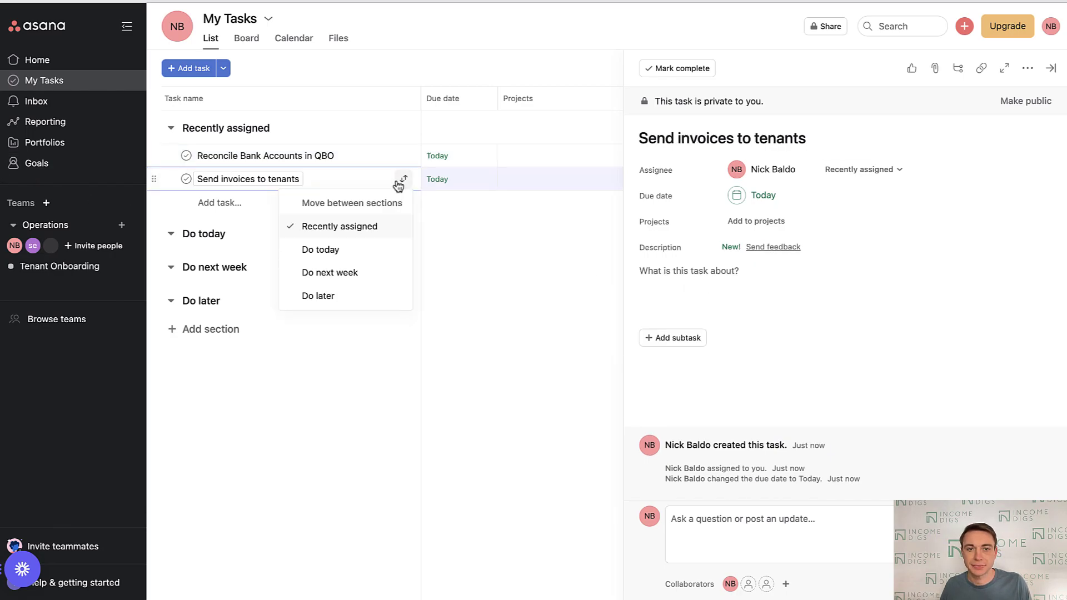
click(1027, 68)
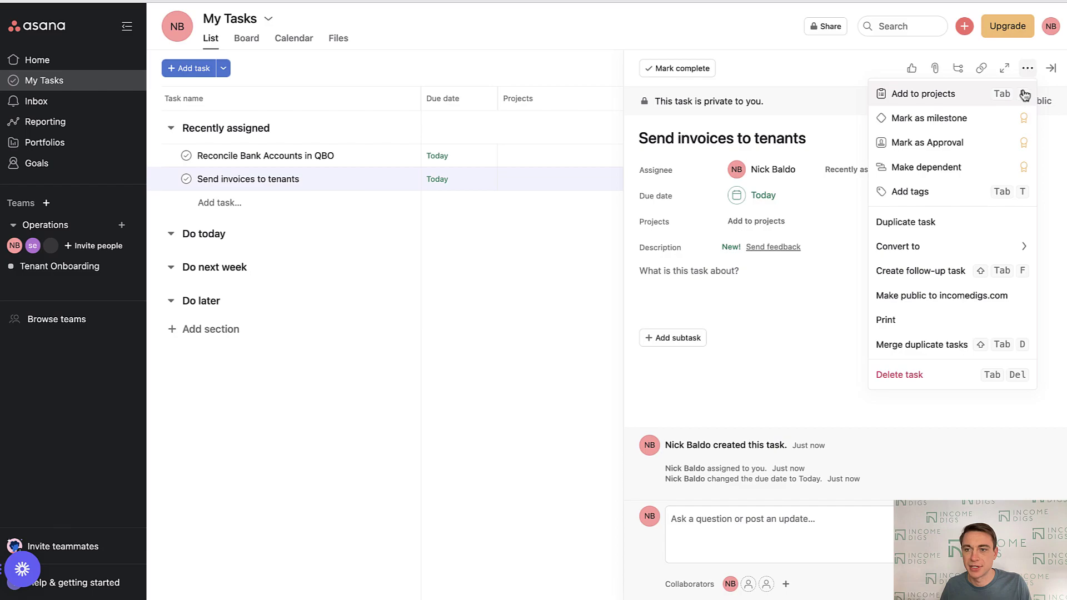
click(972, 198)
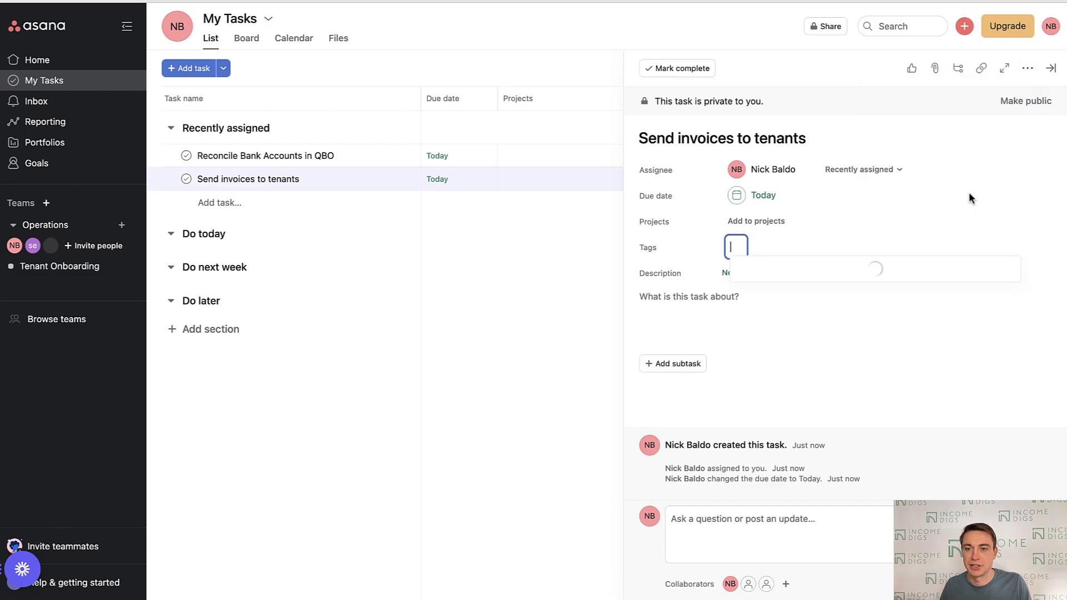
text(QBO)
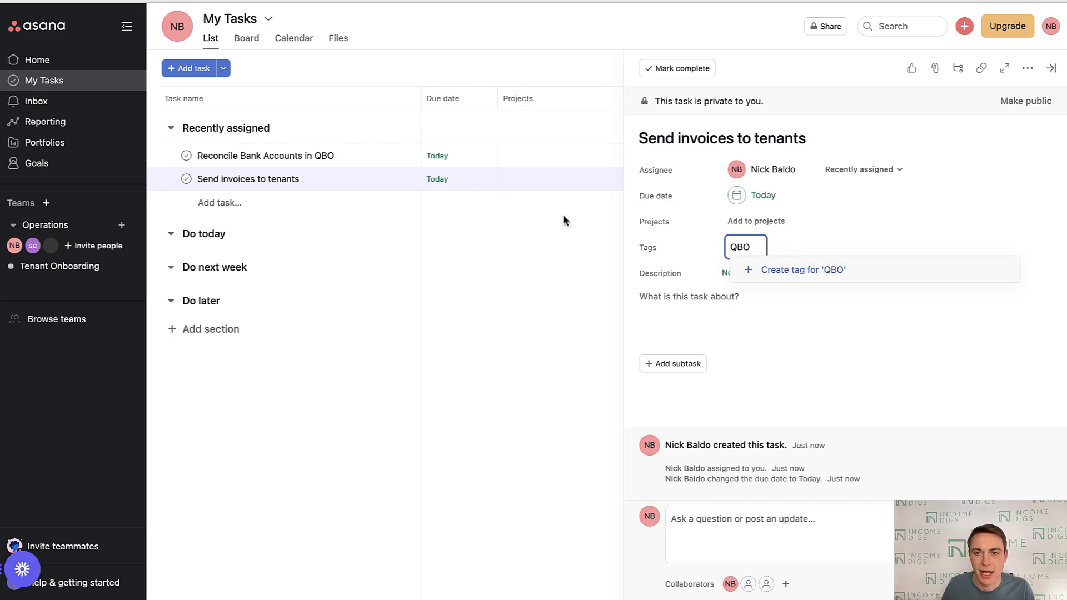
click(948, 231)
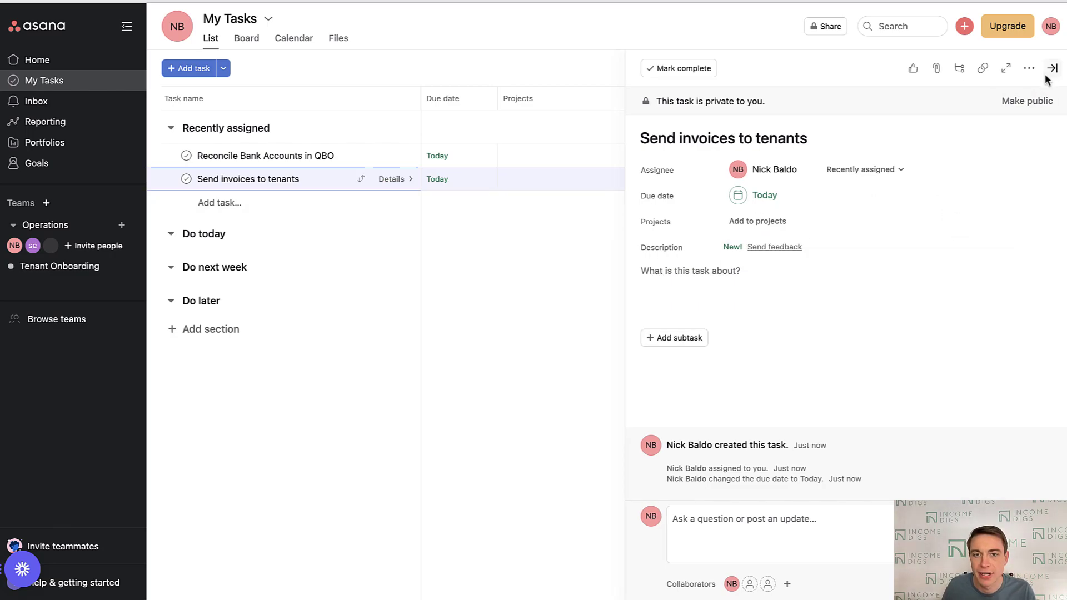
click(1050, 68)
click(762, 156)
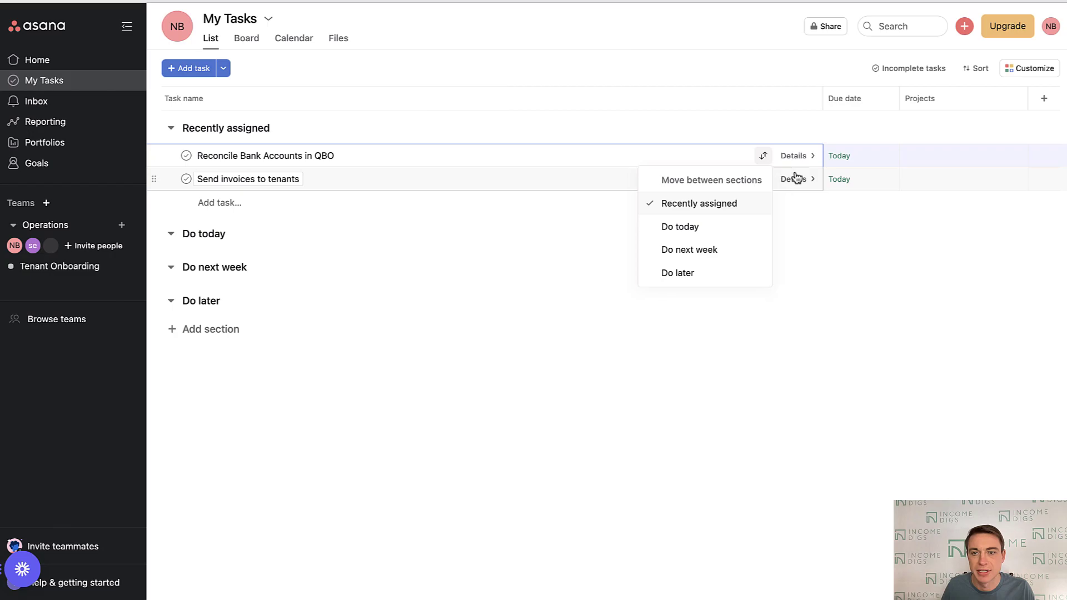
click(793, 156)
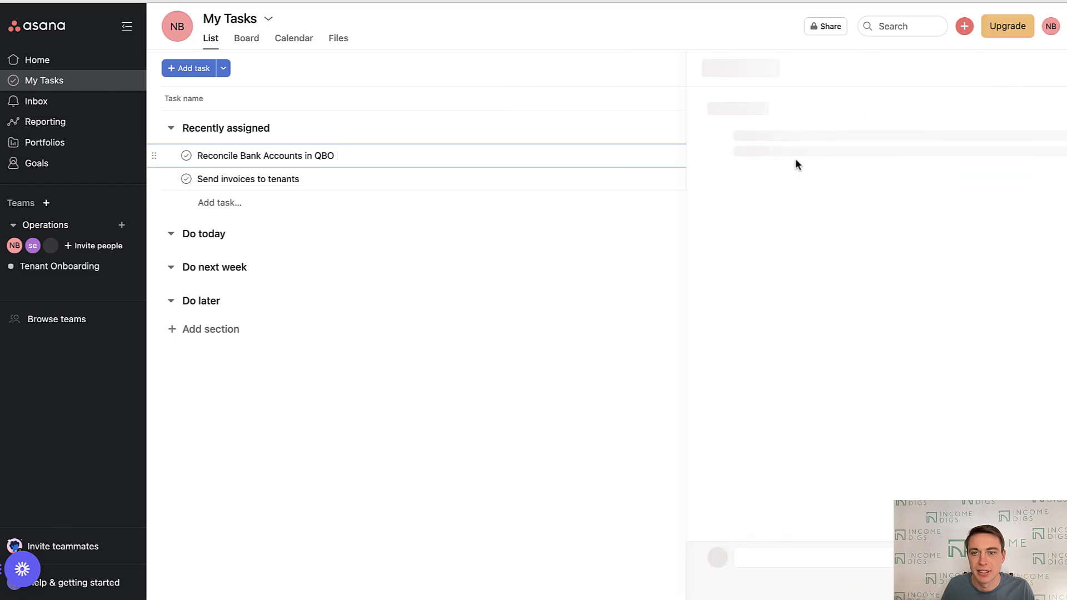
Attach the existing QBO tag to the Send invoices to tenants task.
click(567, 178)
click(1028, 67)
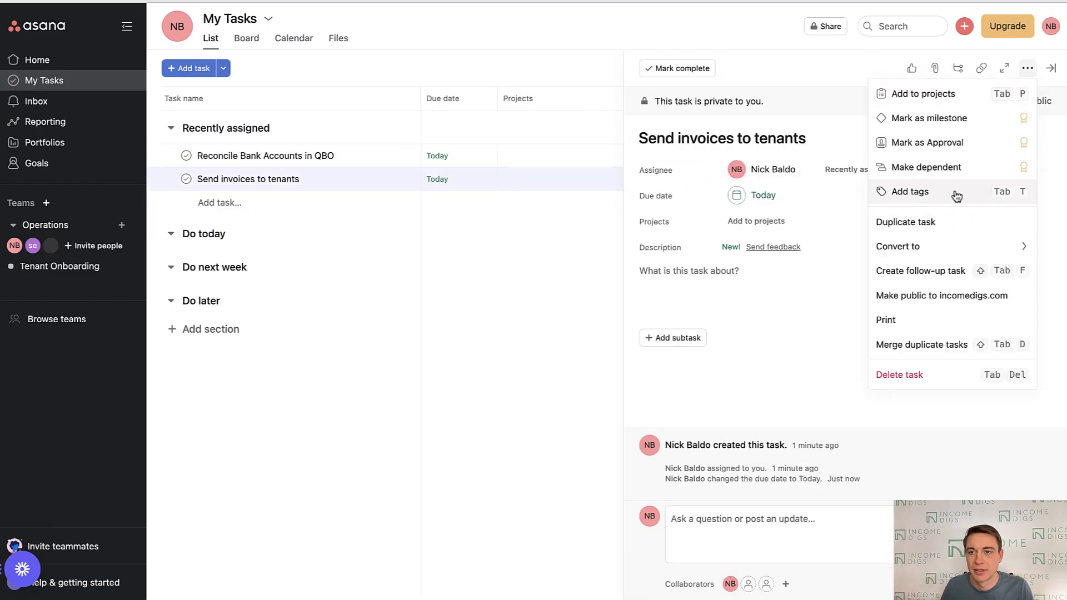
click(954, 190)
text(Q)
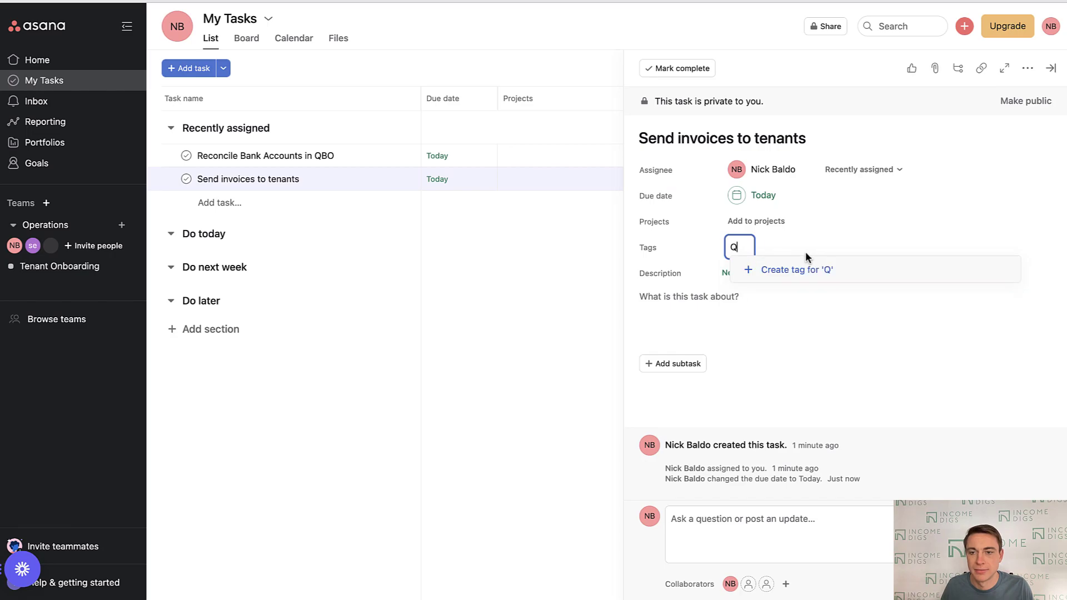
text(BO)
click(812, 271)
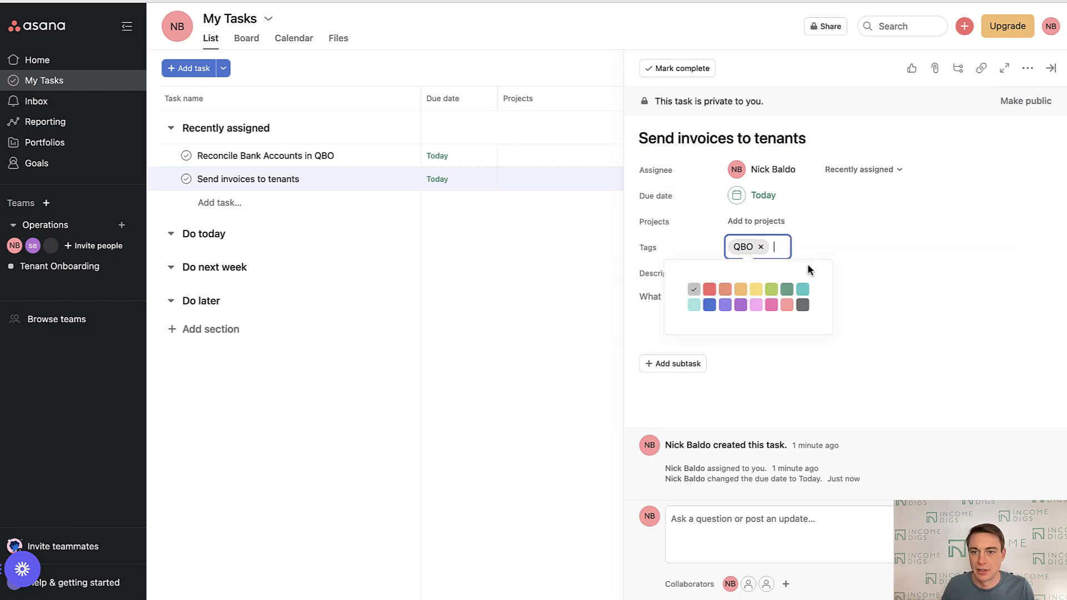
click(656, 242)
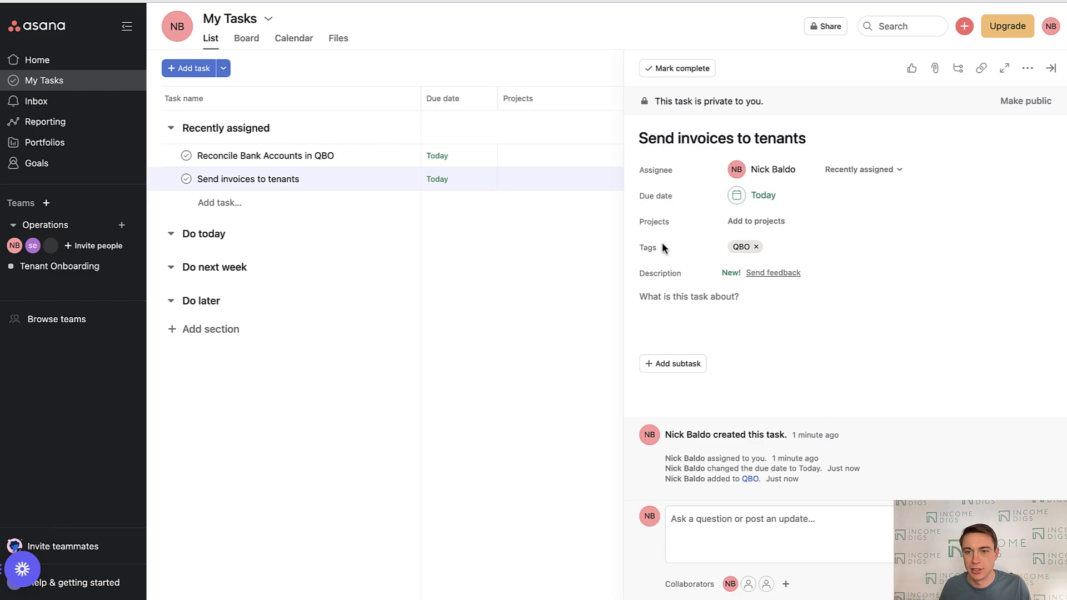
Check the QBO tag page and Home, then return to My Tasks with the reconcile task open.
click(743, 247)
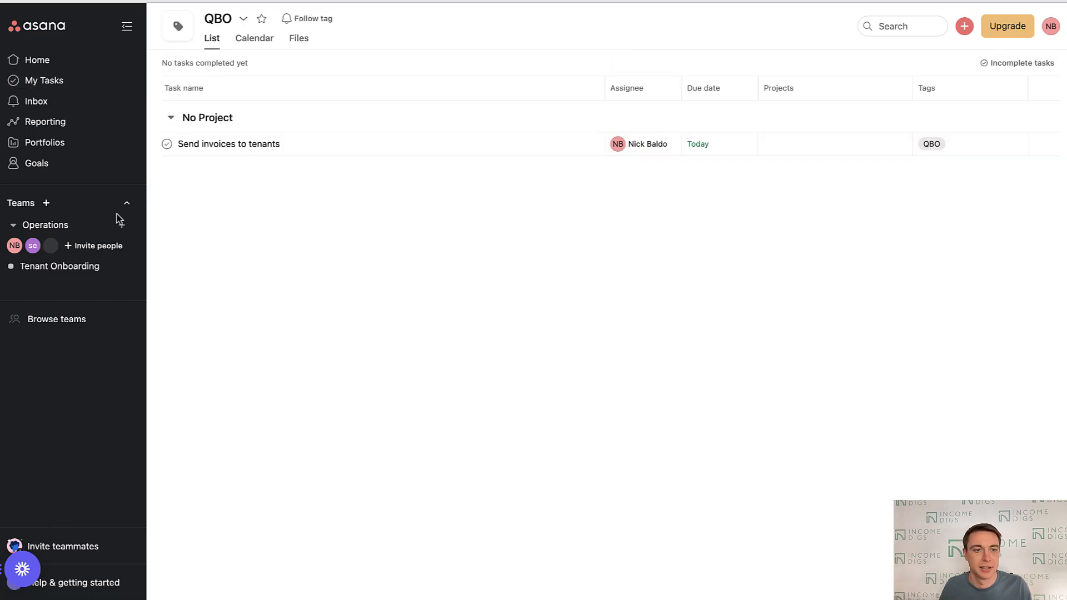
click(55, 82)
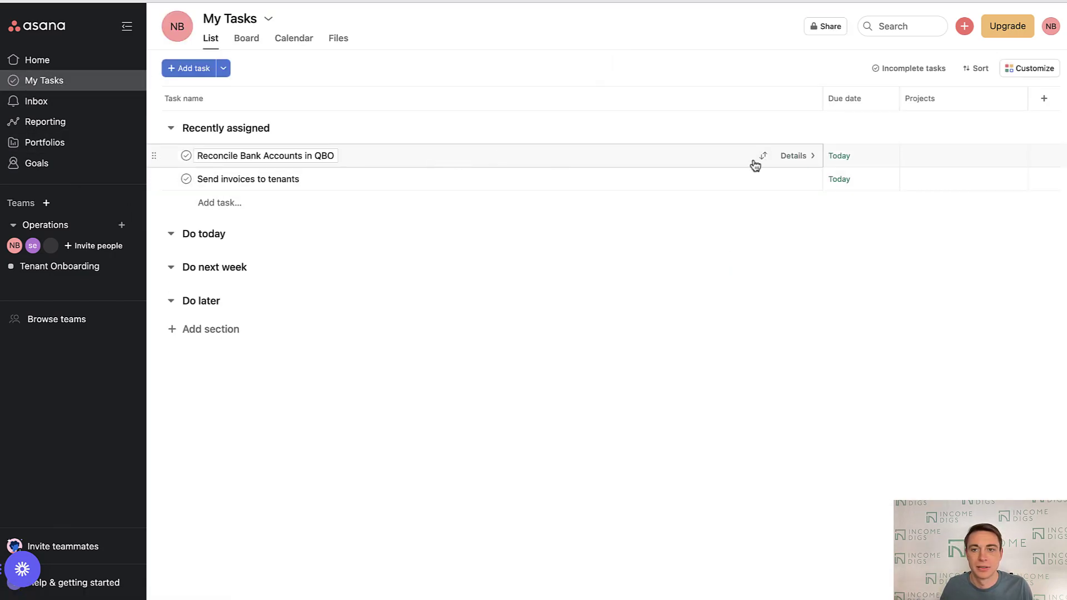
click(791, 155)
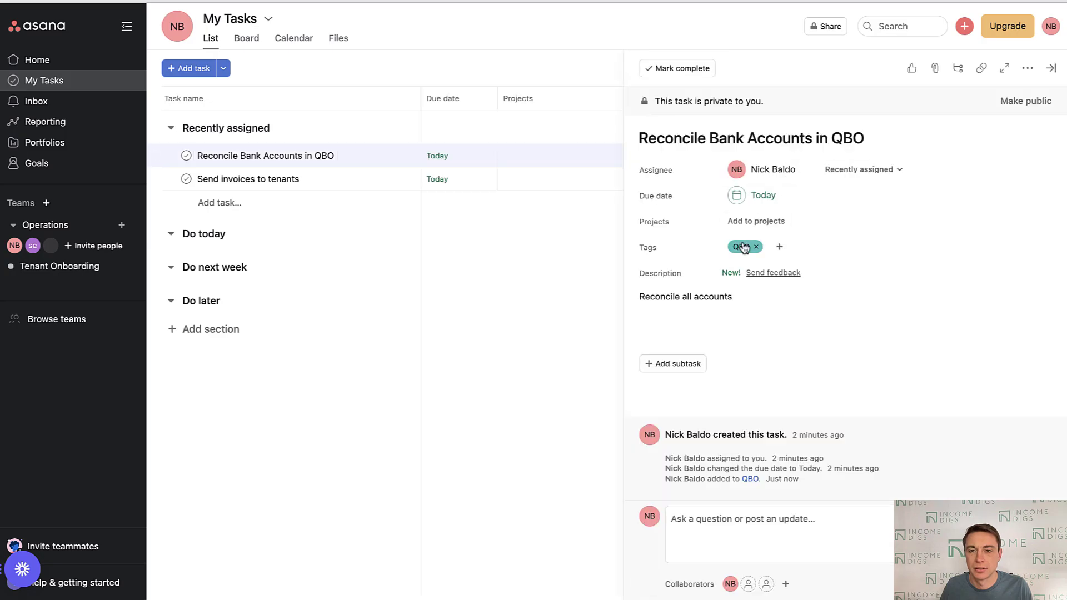
click(740, 246)
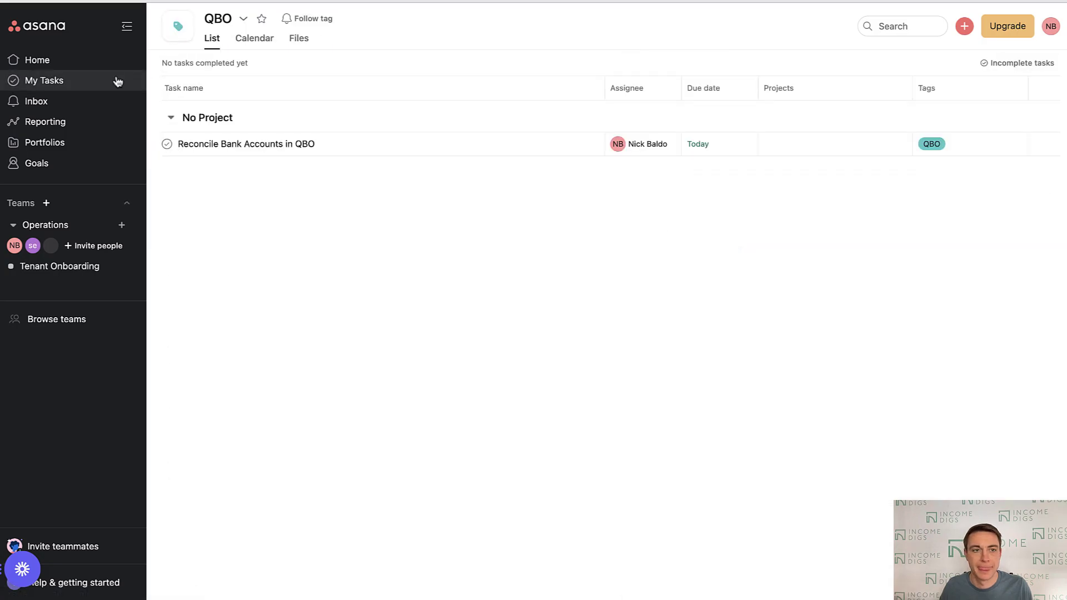
click(69, 62)
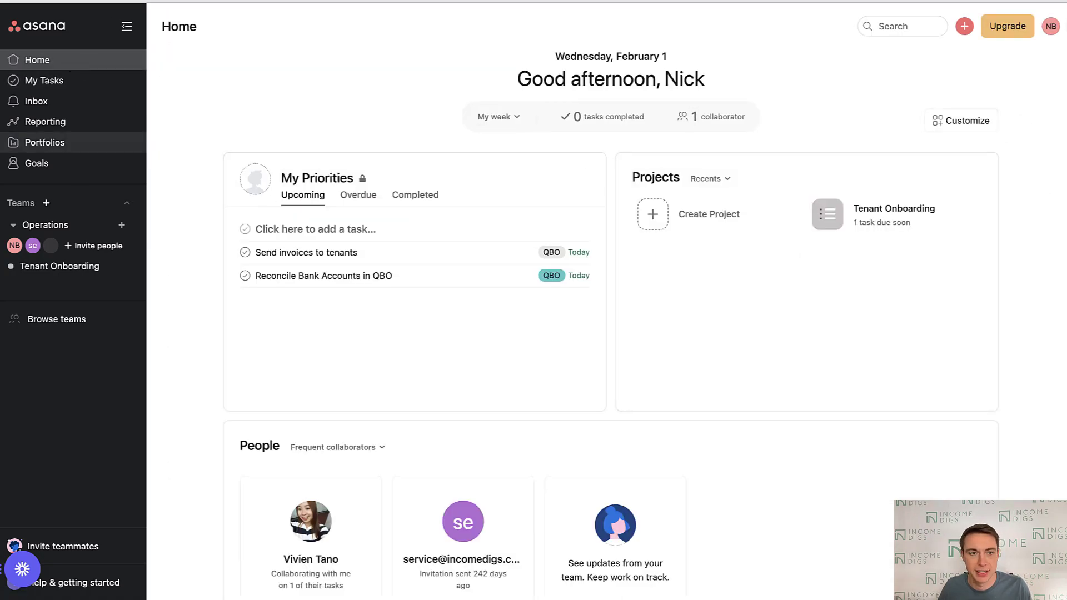
click(53, 79)
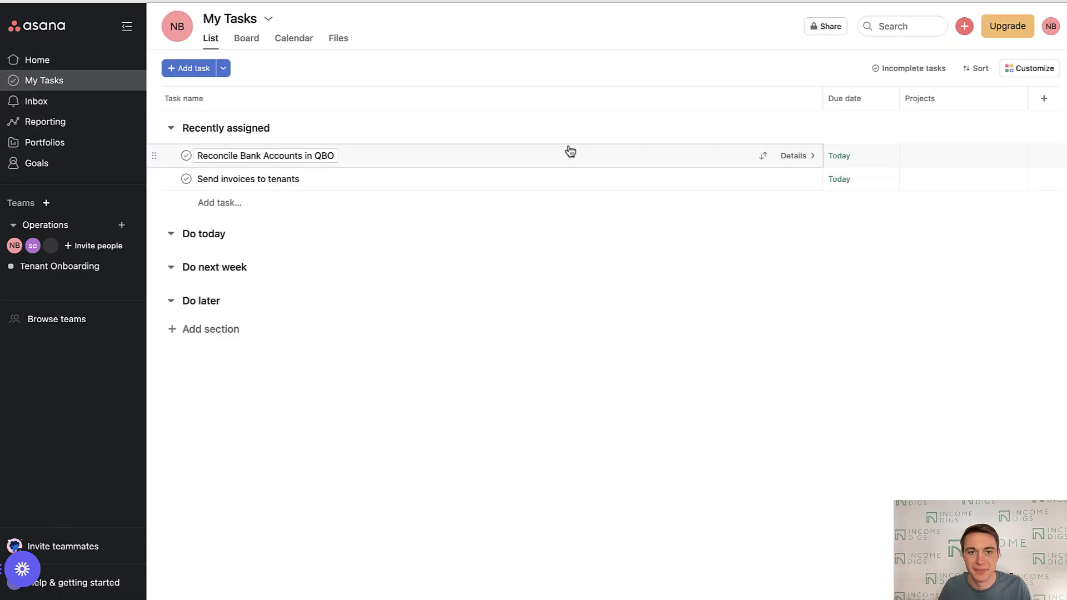
click(802, 156)
Make the Send invoices to tenants due date recur monthly on day 1.
mouse_move(800, 162)
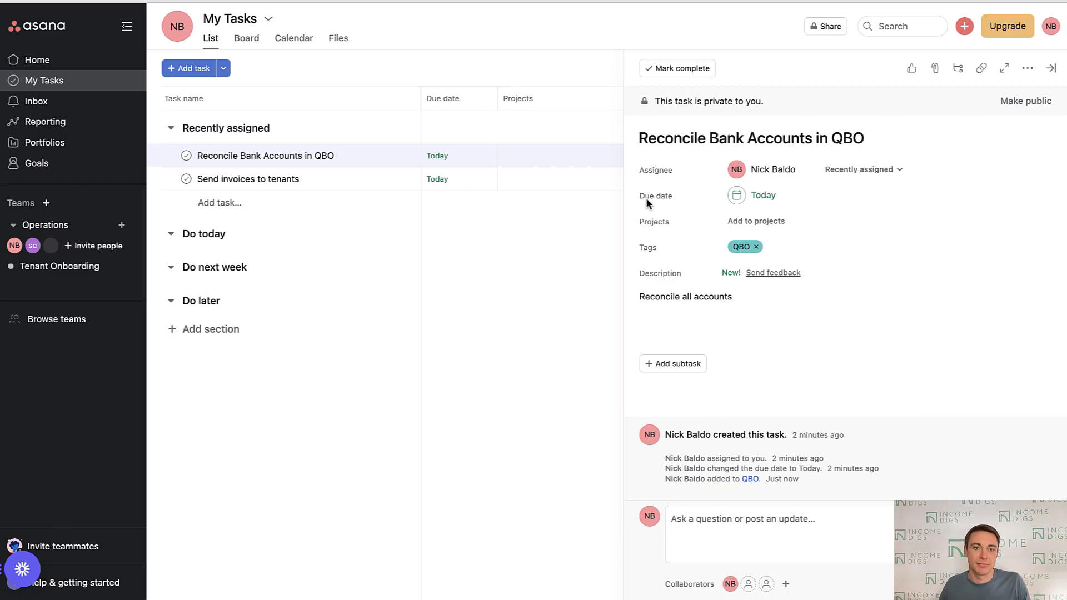
click(374, 184)
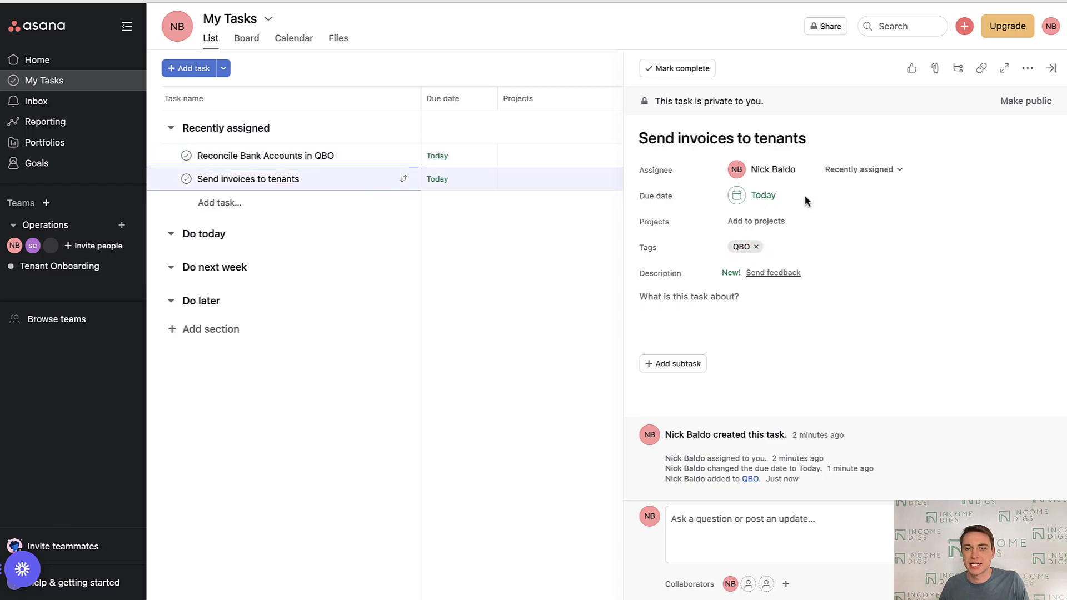
click(763, 196)
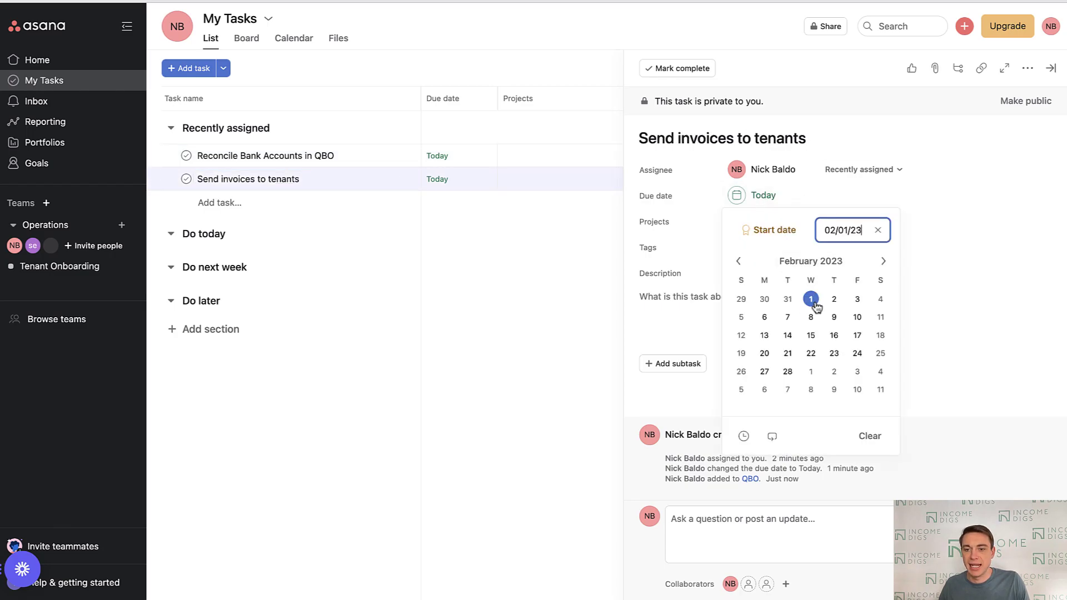
click(772, 436)
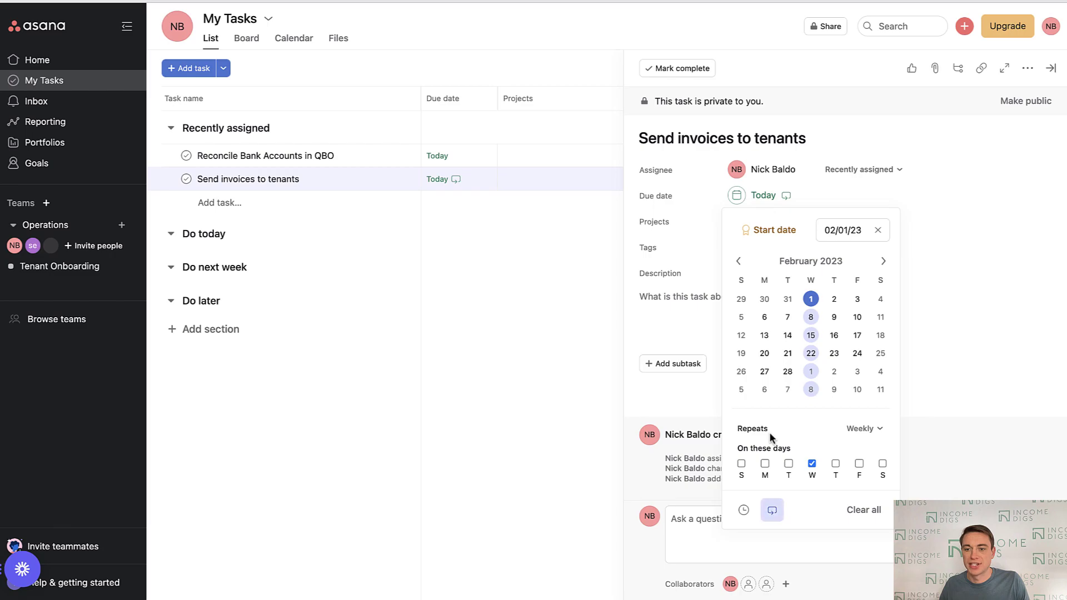
click(860, 429)
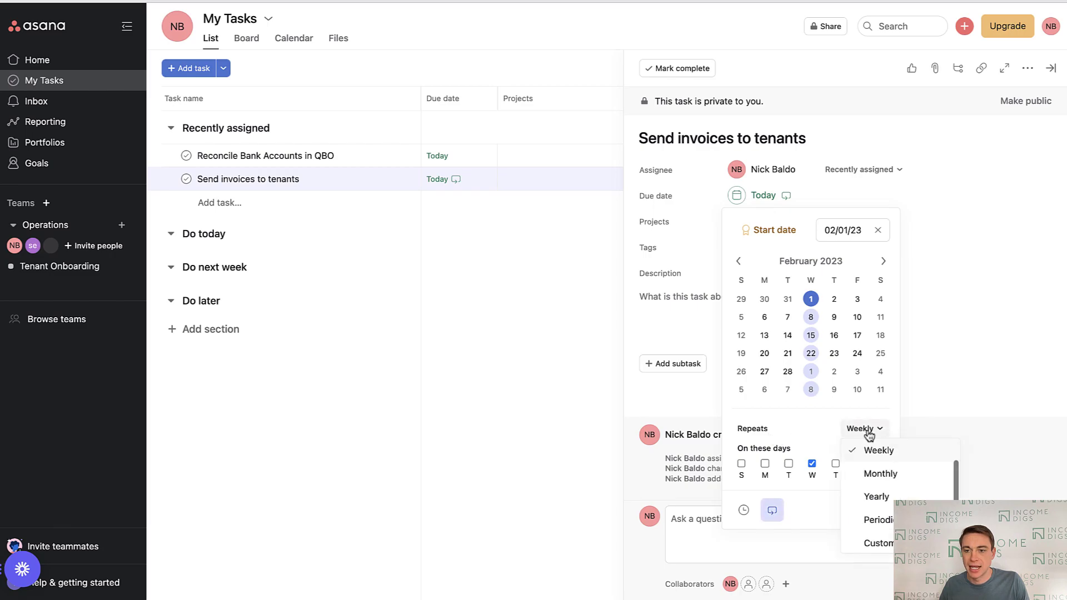
click(875, 476)
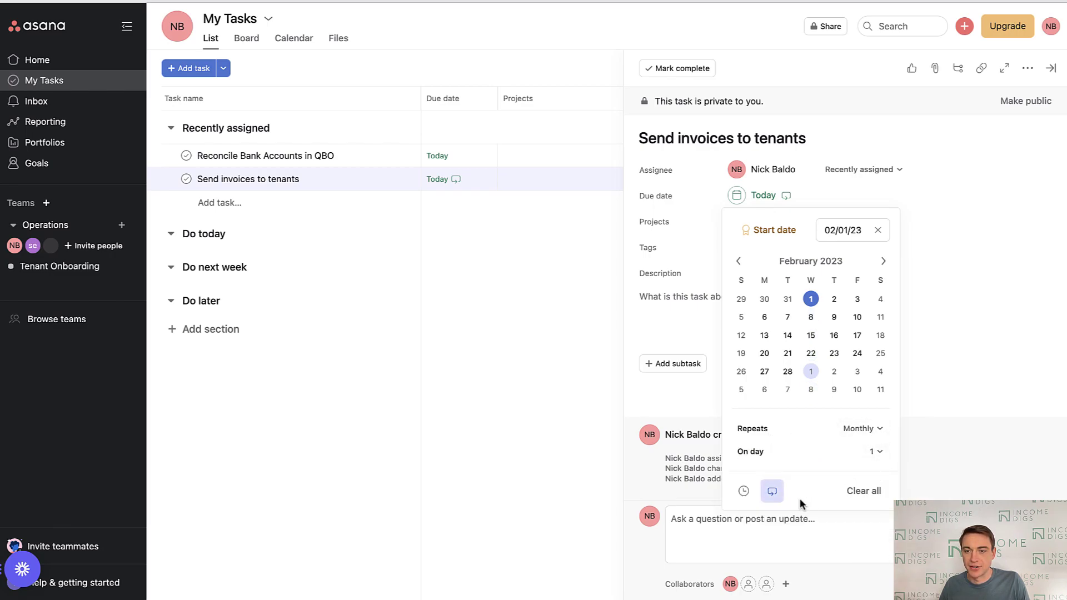
click(947, 223)
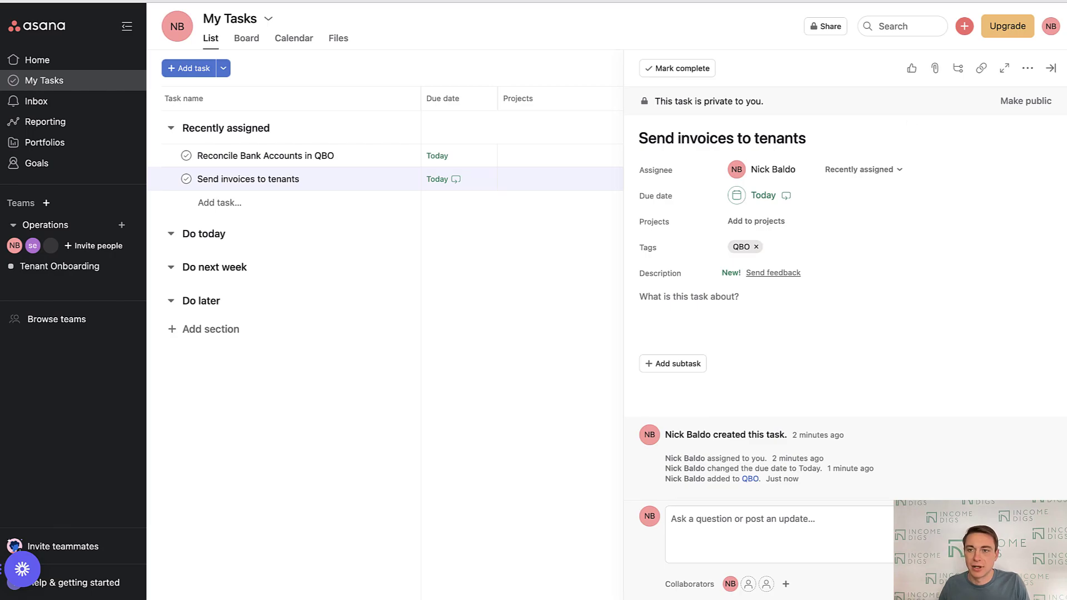
click(1051, 69)
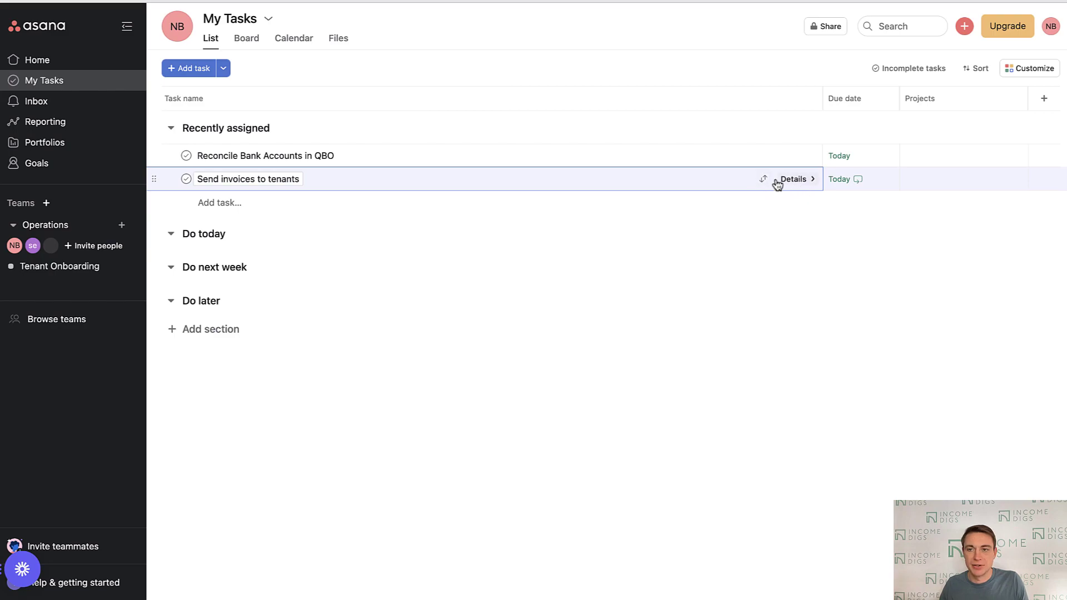
click(1042, 106)
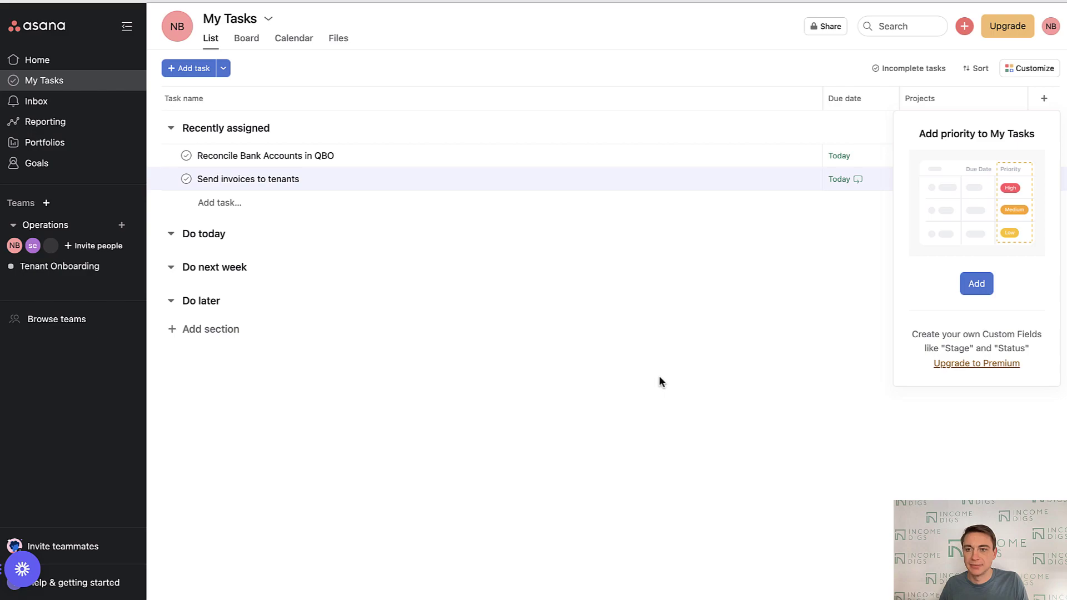
click(676, 355)
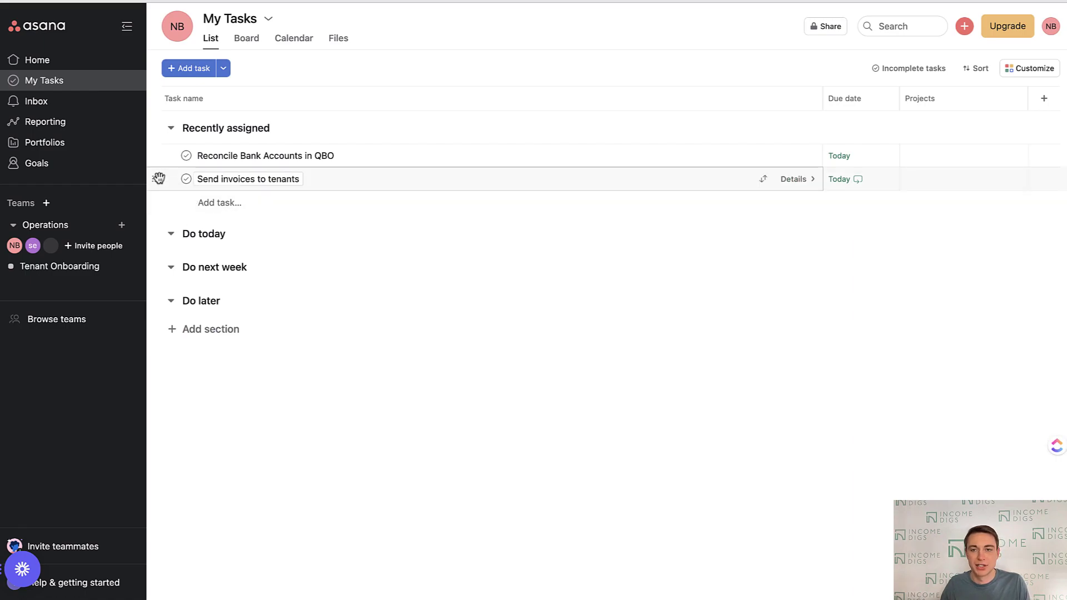
mouse_move(156, 177)
mouse_down()
mouse_move(155, 245)
mouse_move(171, 253)
mouse_move(166, 244)
mouse_move(171, 262)
mouse_move(172, 181)
mouse_up()
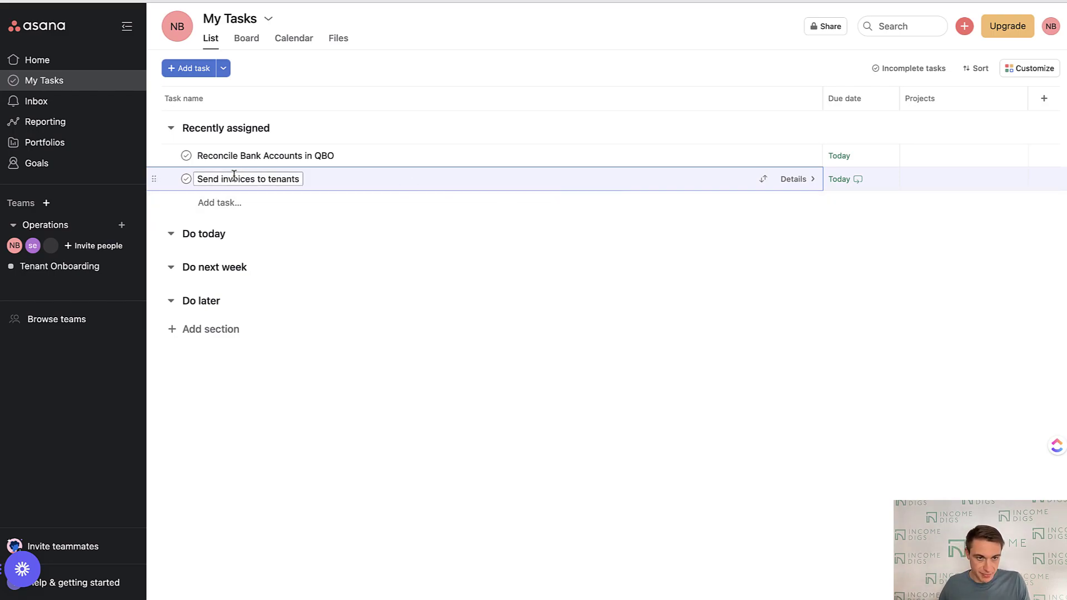
click(42, 268)
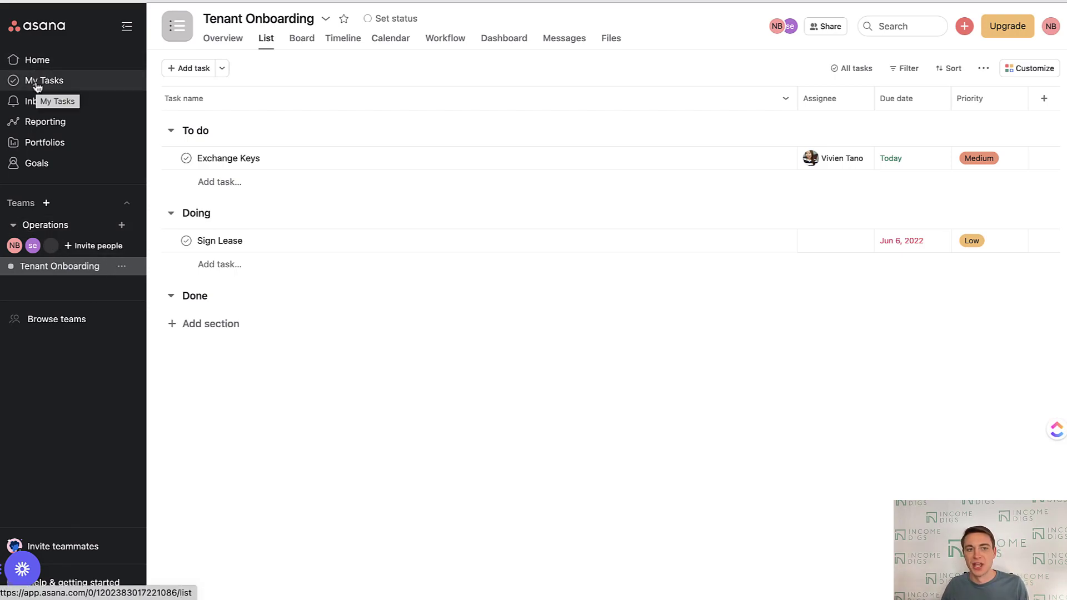
click(36, 83)
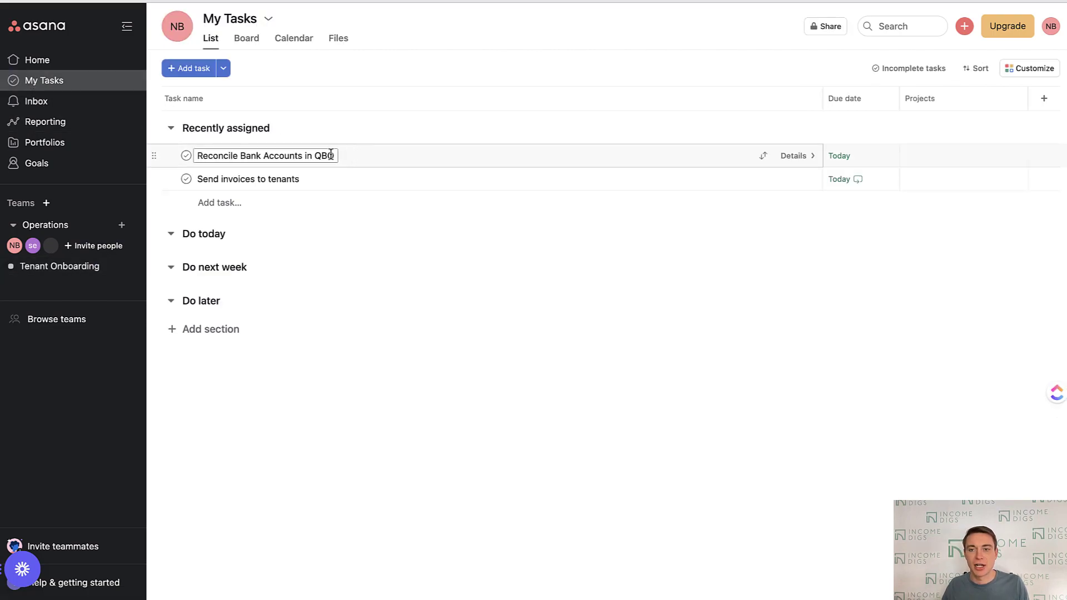
Reassign Reconcile Bank Accounts in QBO from yourself to the service account.
click(799, 158)
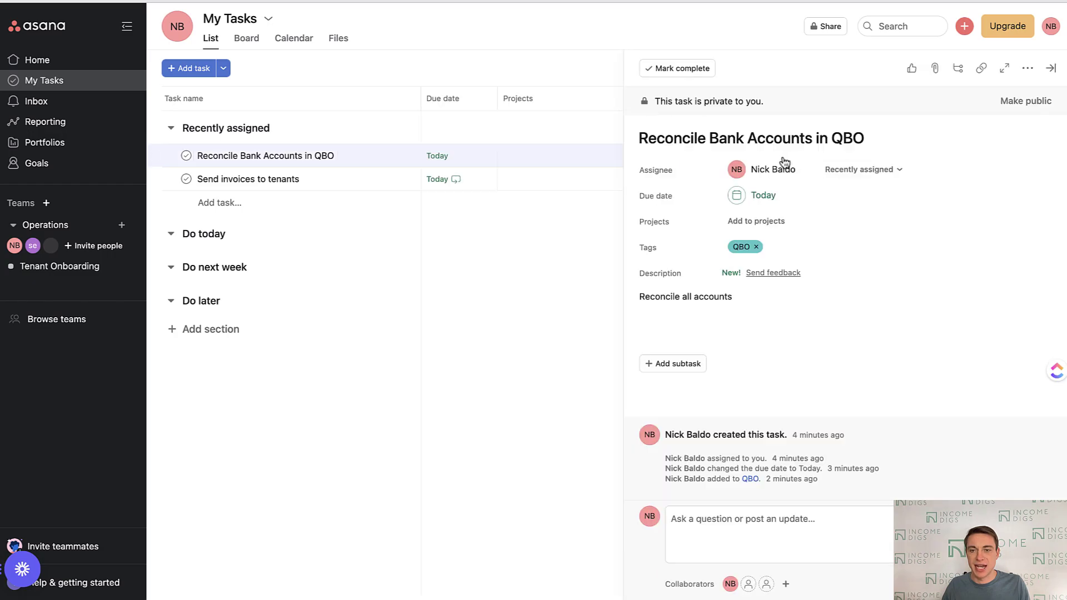
mouse_move(784, 177)
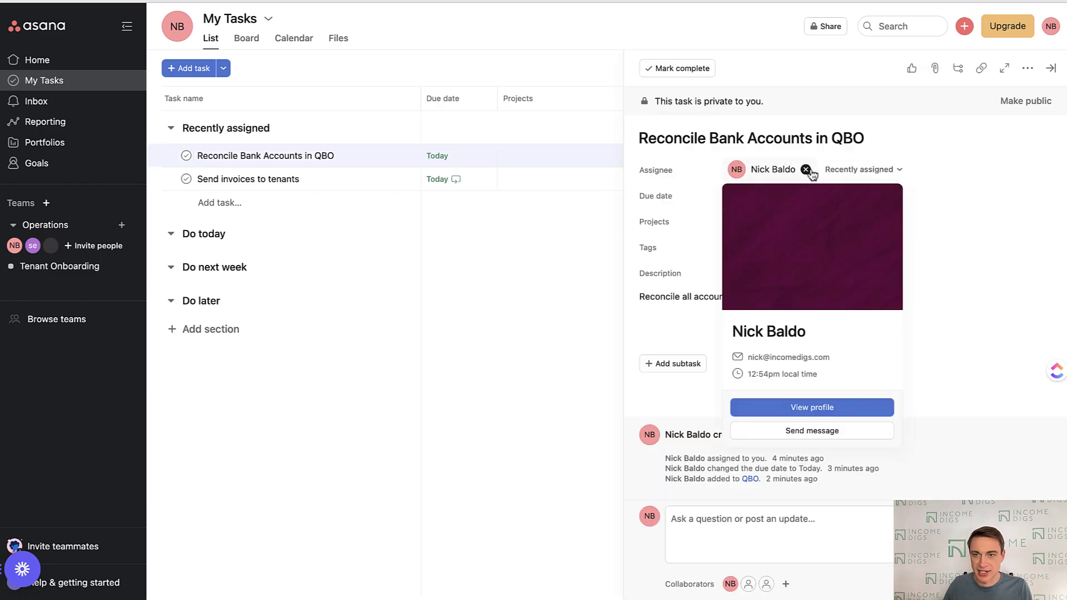
click(806, 170)
click(778, 171)
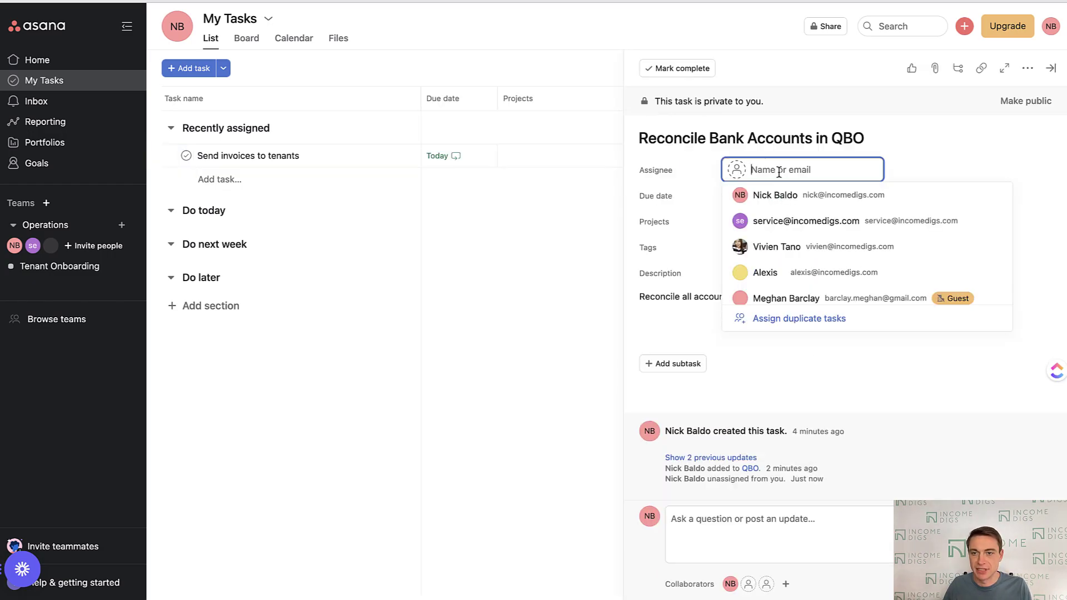
click(776, 229)
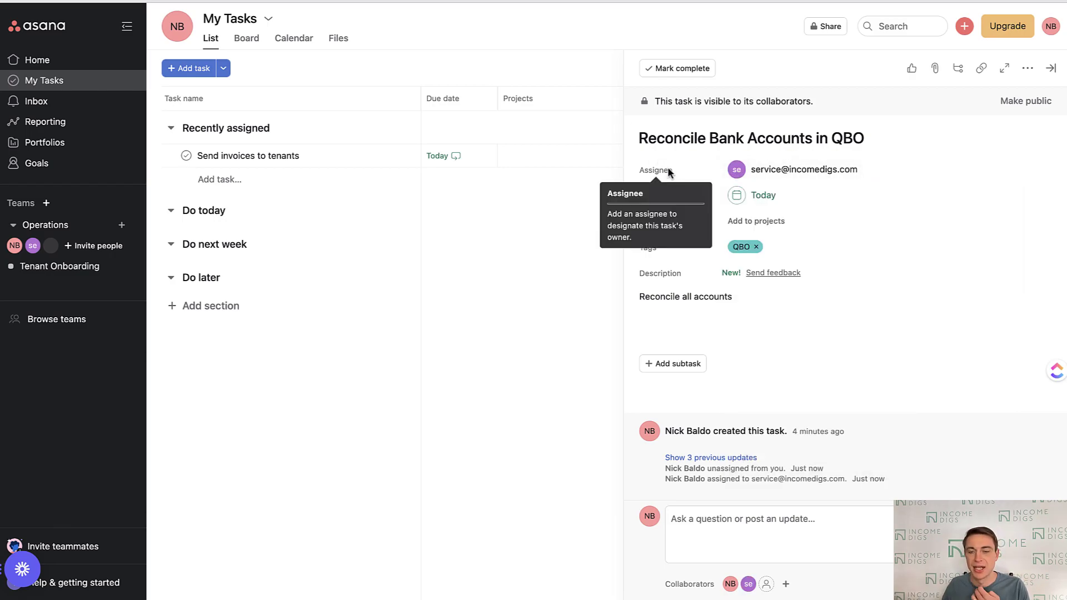
click(1051, 68)
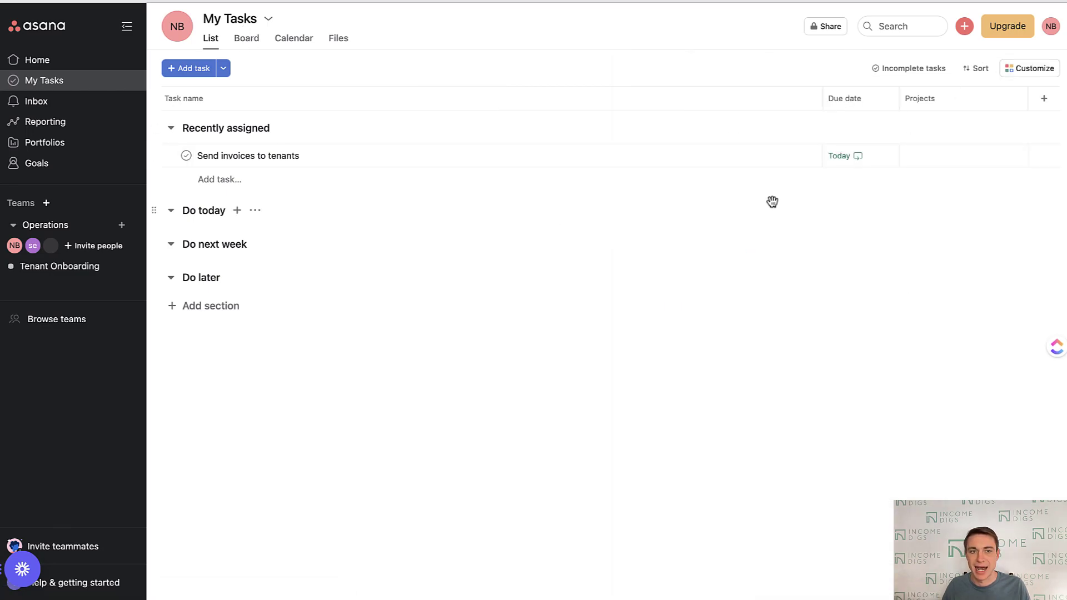
Reassign Send invoices to tenants to the service account as well.
click(793, 156)
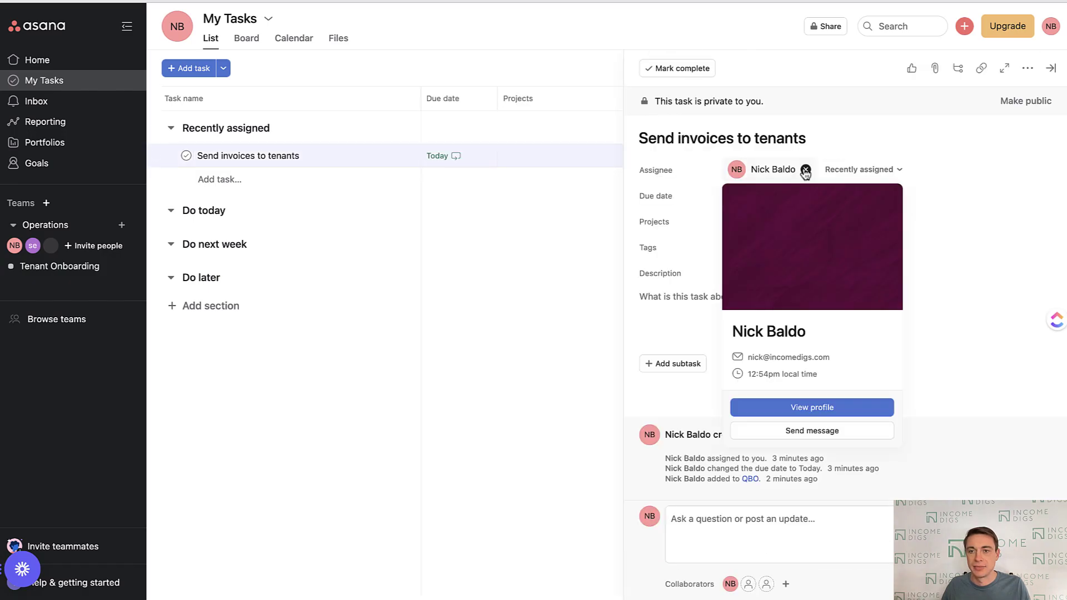
click(805, 169)
click(770, 176)
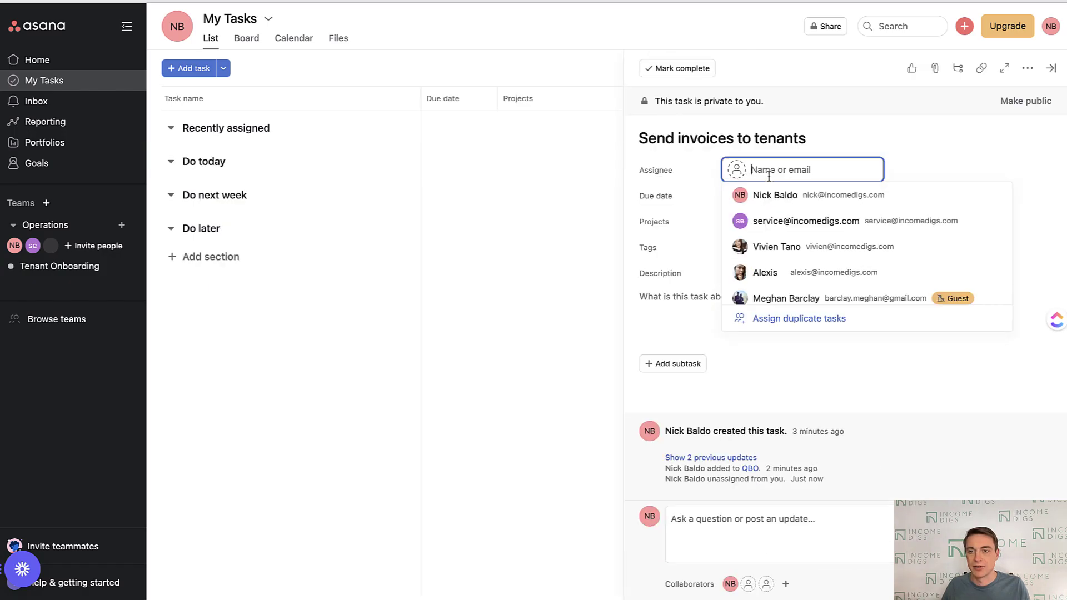
click(776, 220)
click(1051, 68)
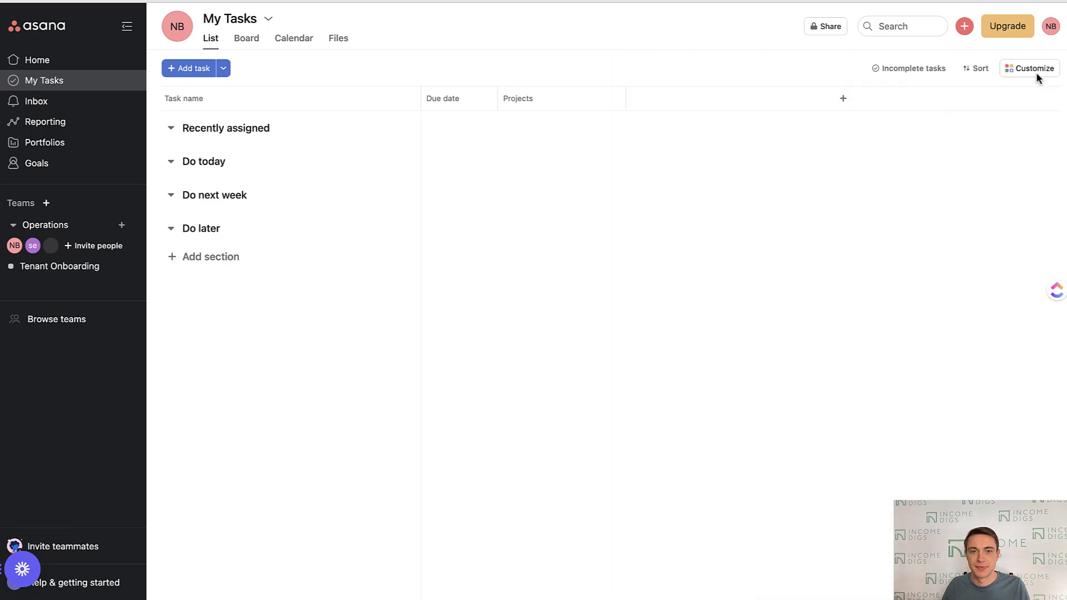
On the service account's profile, start a new task named 'Prep sales proposal'.
click(34, 248)
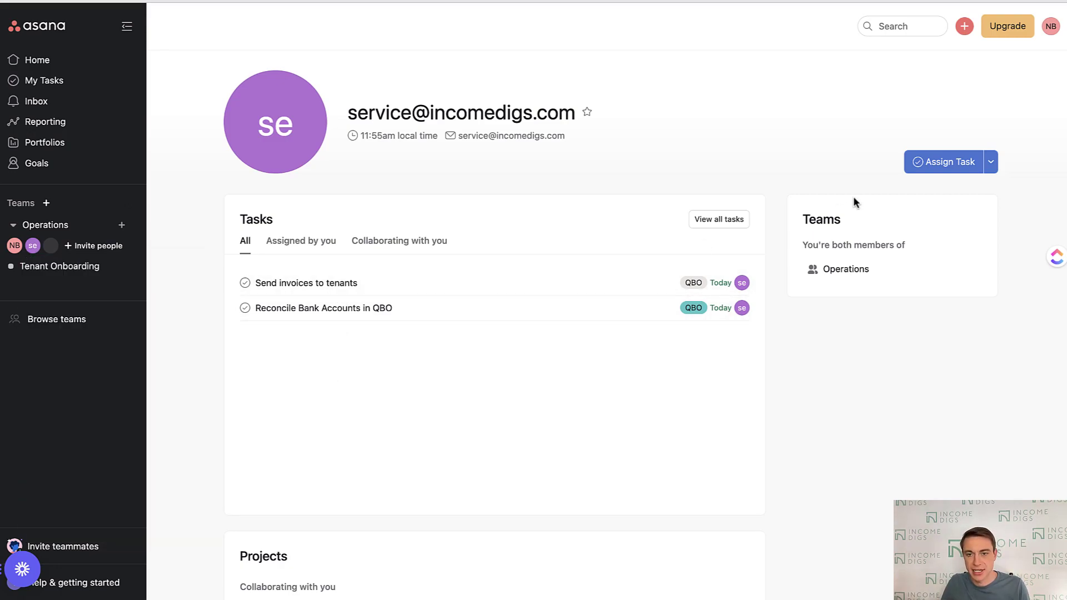
click(932, 169)
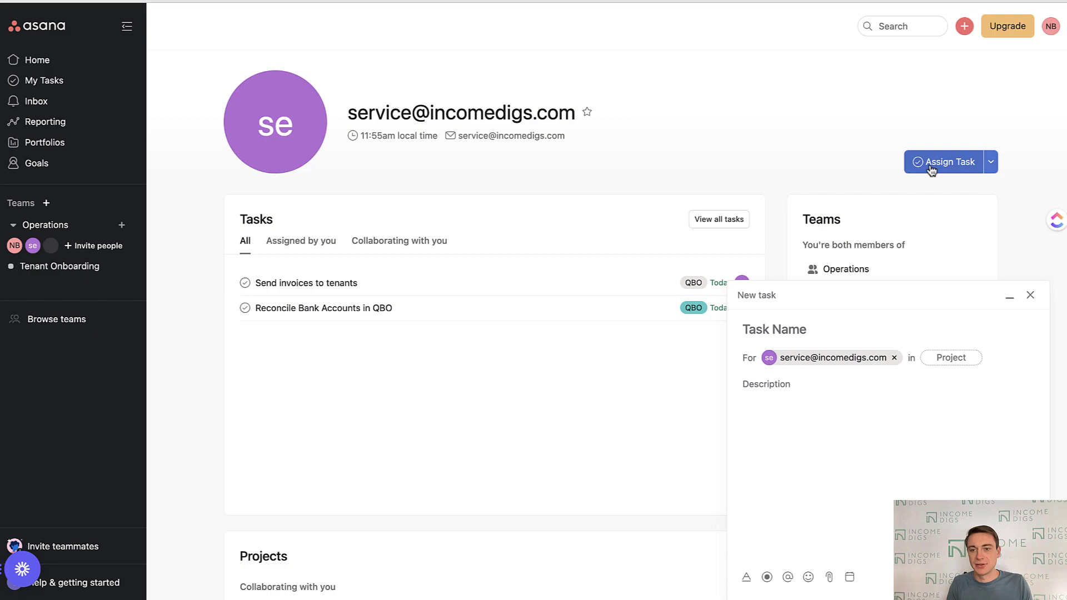
text(Prpe)
text(p sal)
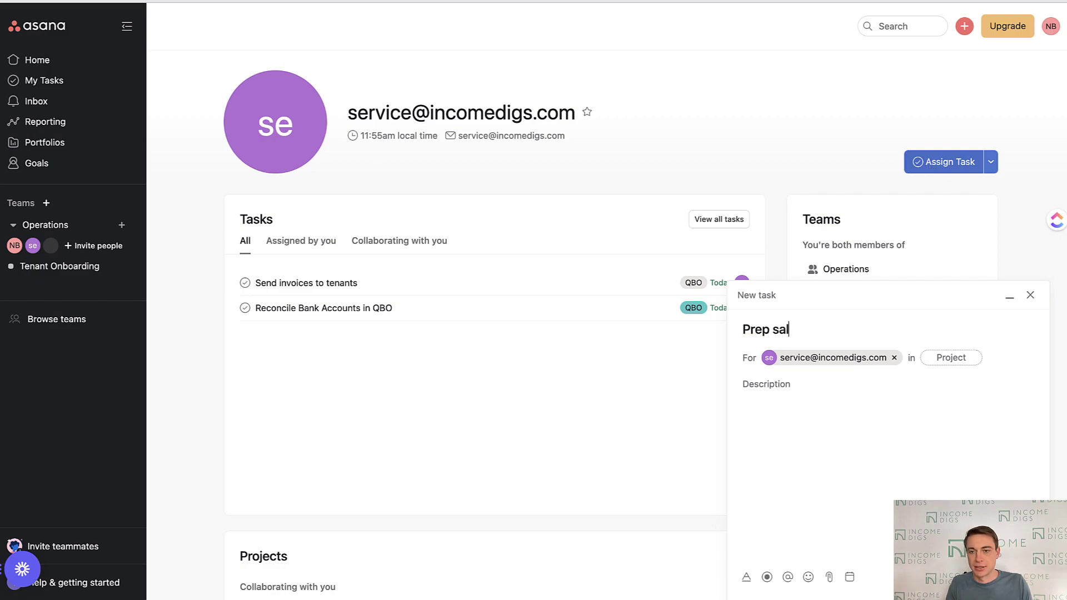
text(es proposal)
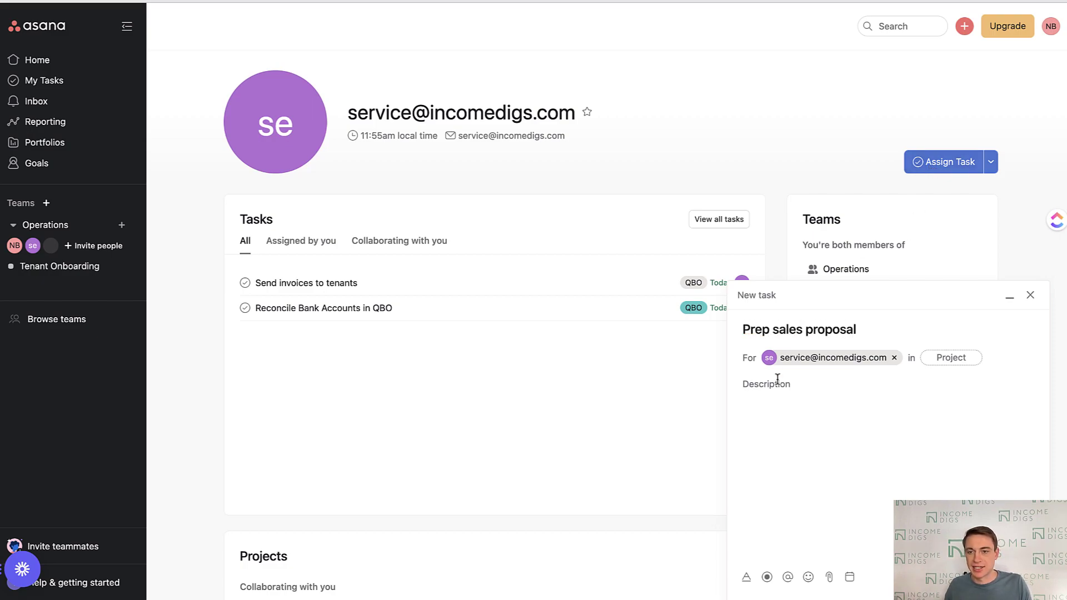
Leave the project empty, set the due date to Friday, February 3, and create the task.
click(949, 358)
click(803, 413)
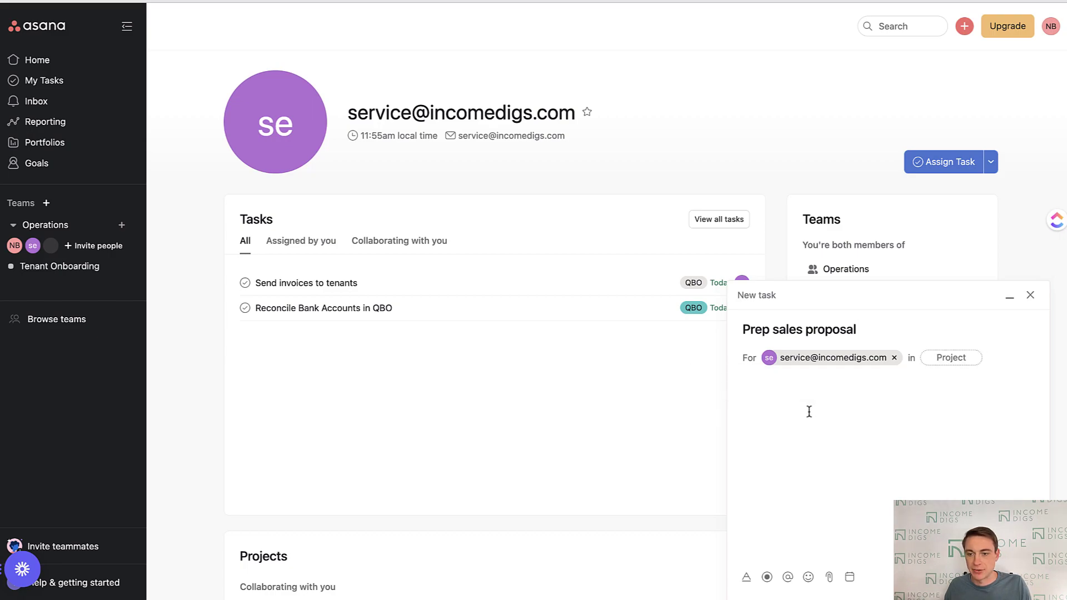
click(849, 578)
click(967, 406)
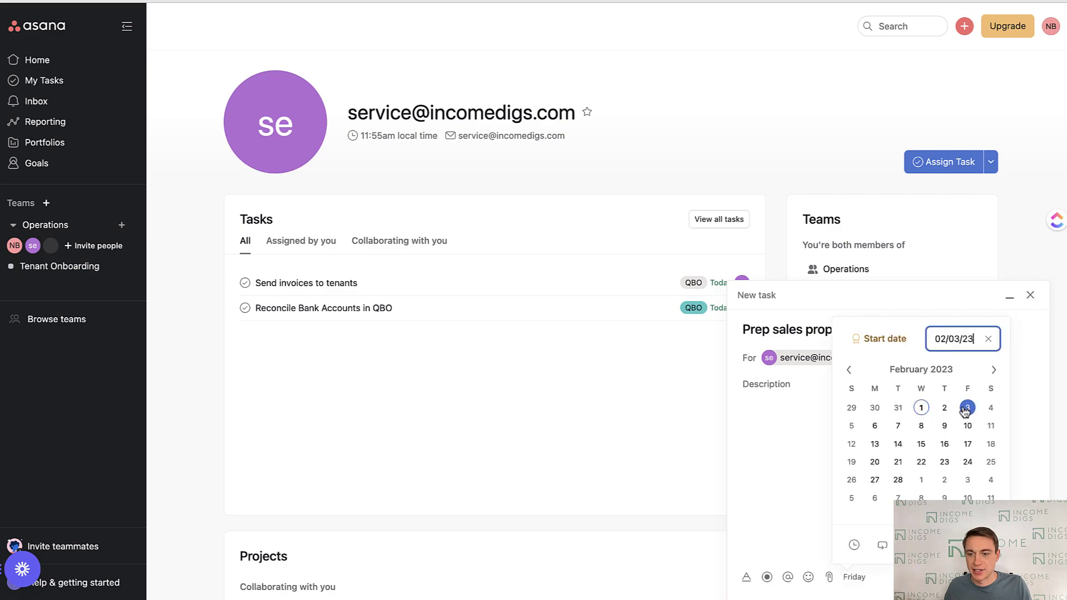
click(801, 431)
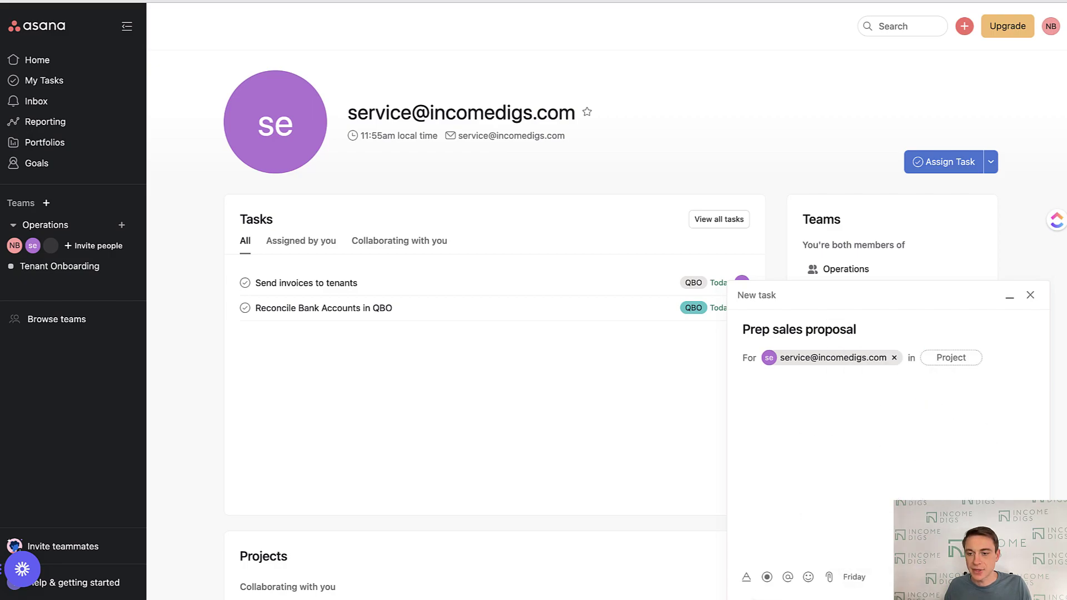
key(ctrl+Return)
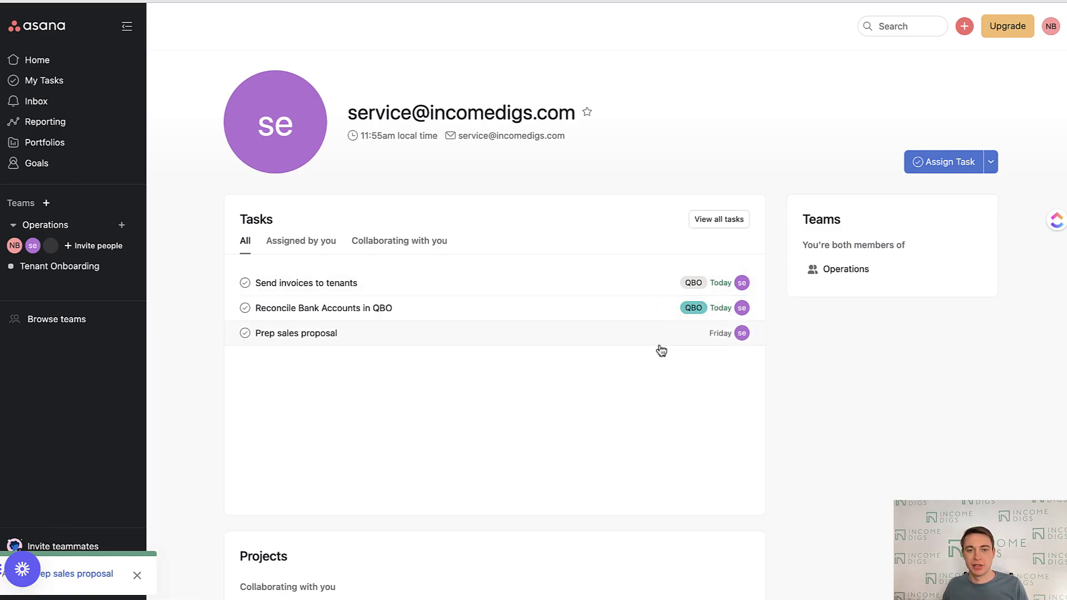
Create a light pink 'sales' tag on the Prep sales proposal task.
click(289, 335)
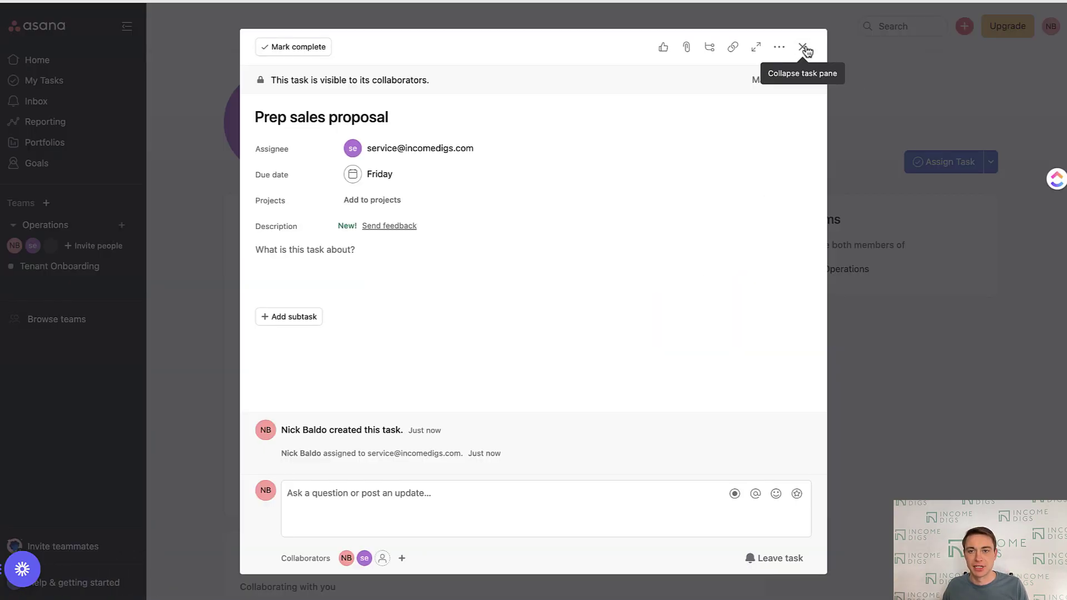
click(778, 48)
click(648, 169)
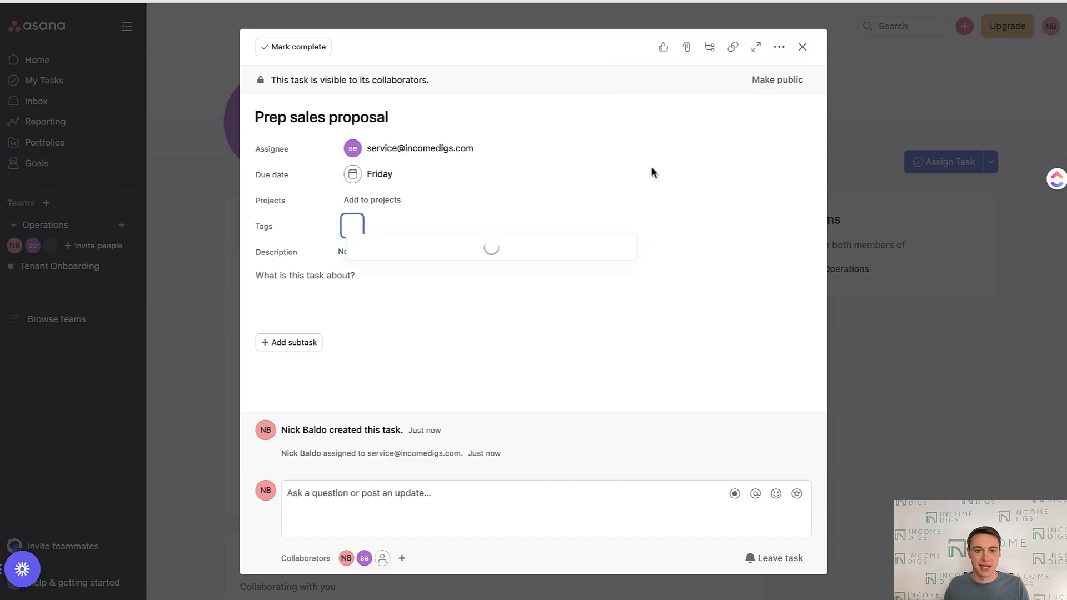
text(sales)
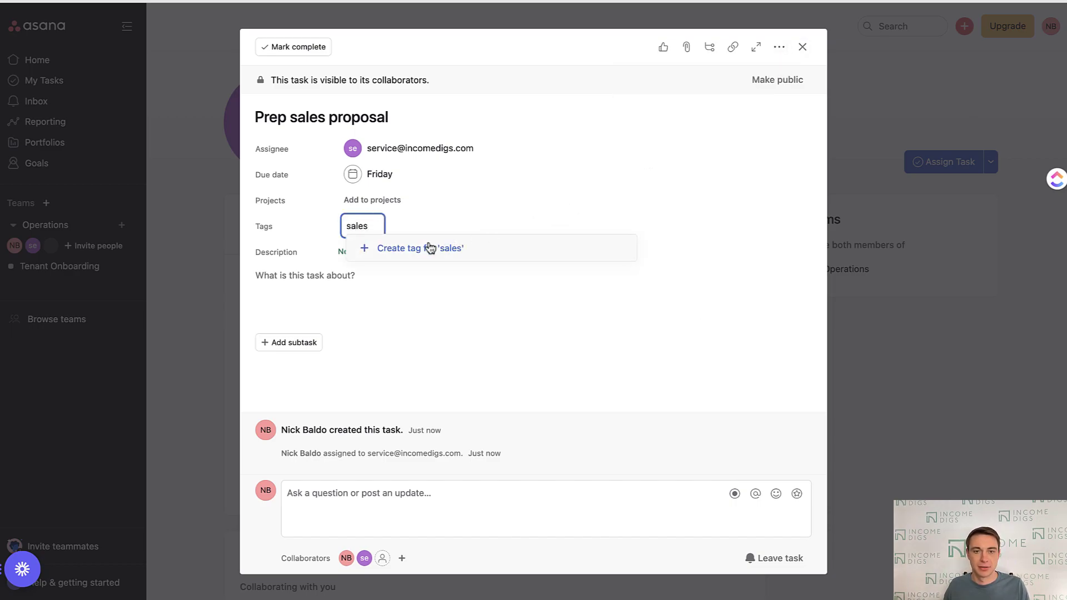
click(430, 248)
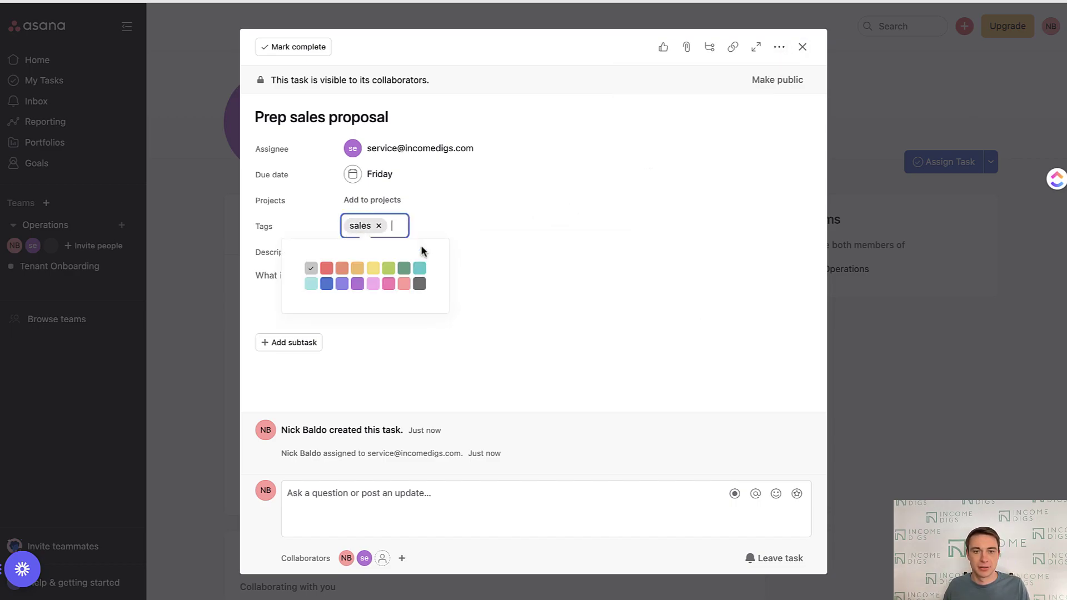
click(374, 285)
click(537, 250)
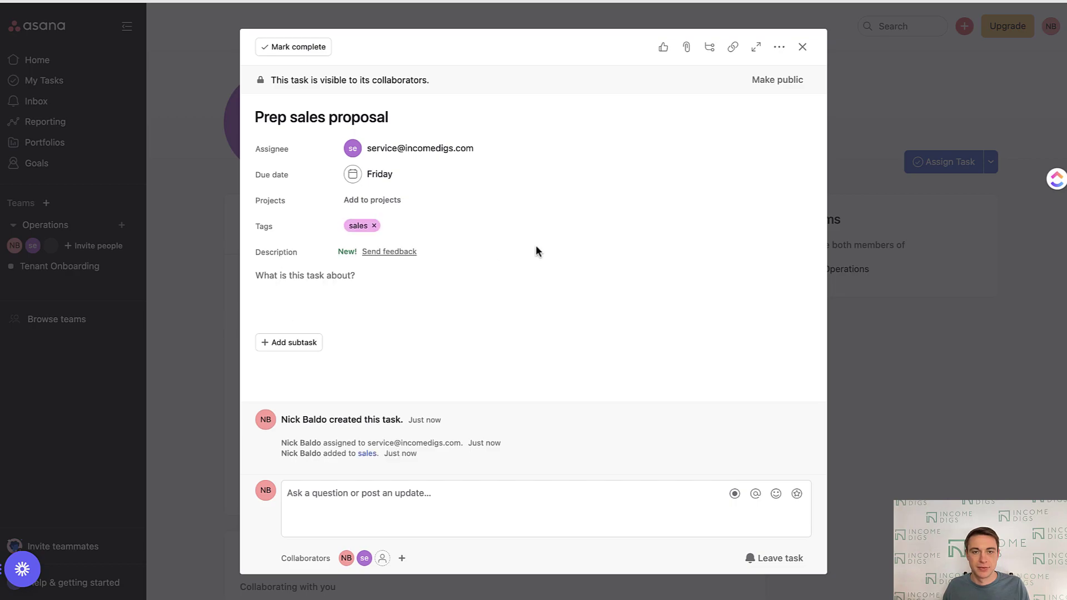
click(803, 47)
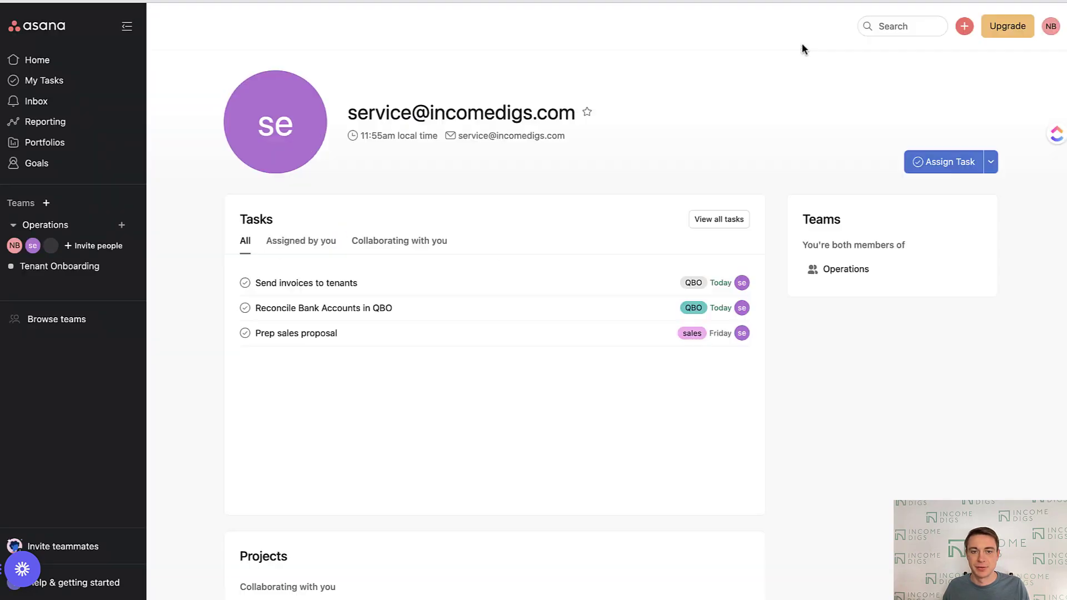
Open the Prep sales proposal description and choose to record a video.
click(293, 338)
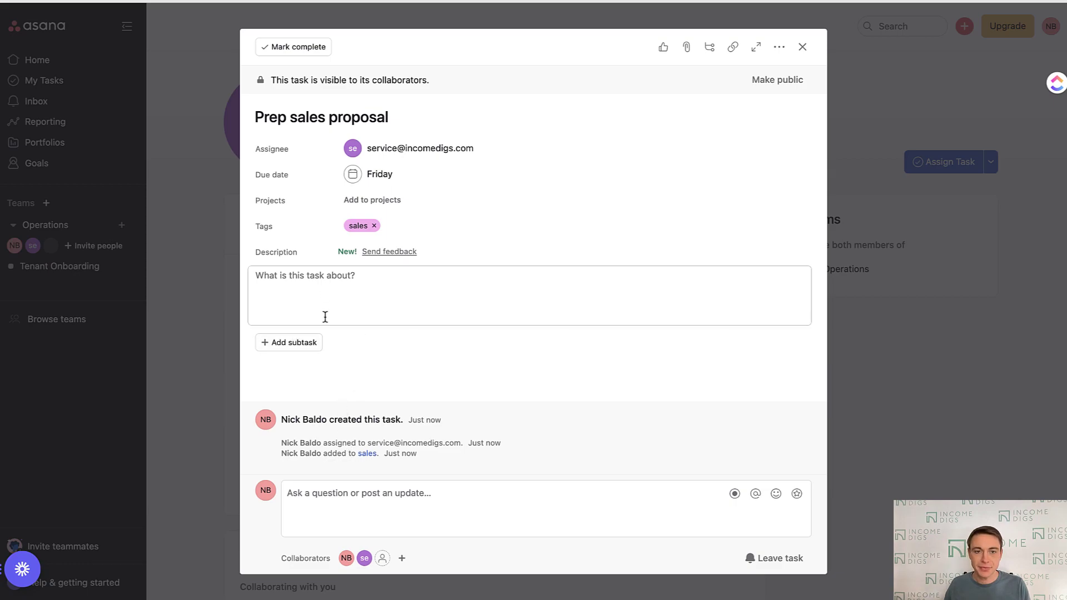
click(321, 293)
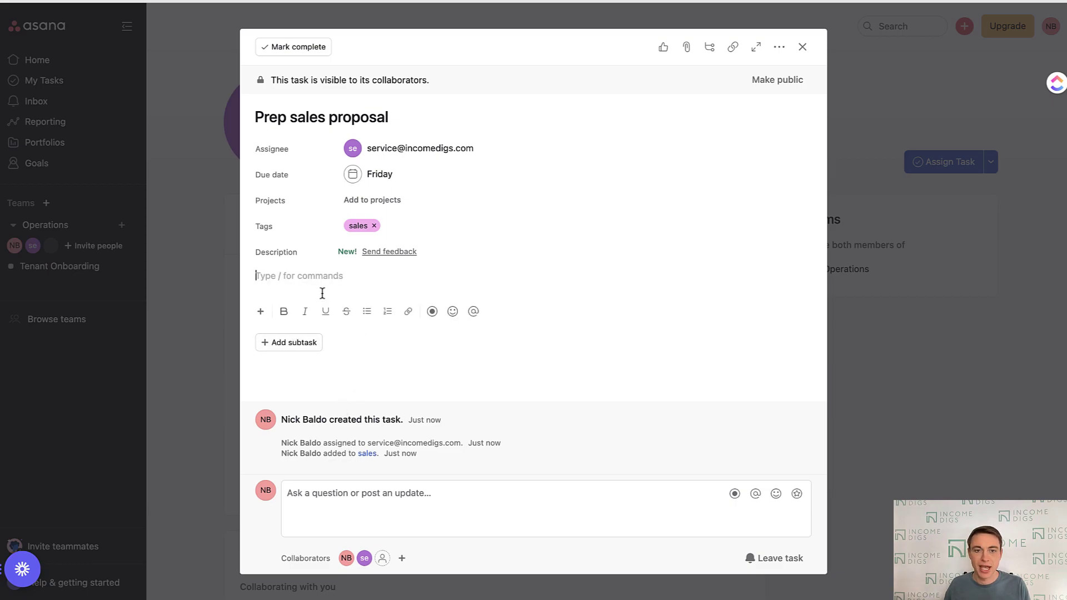
click(432, 312)
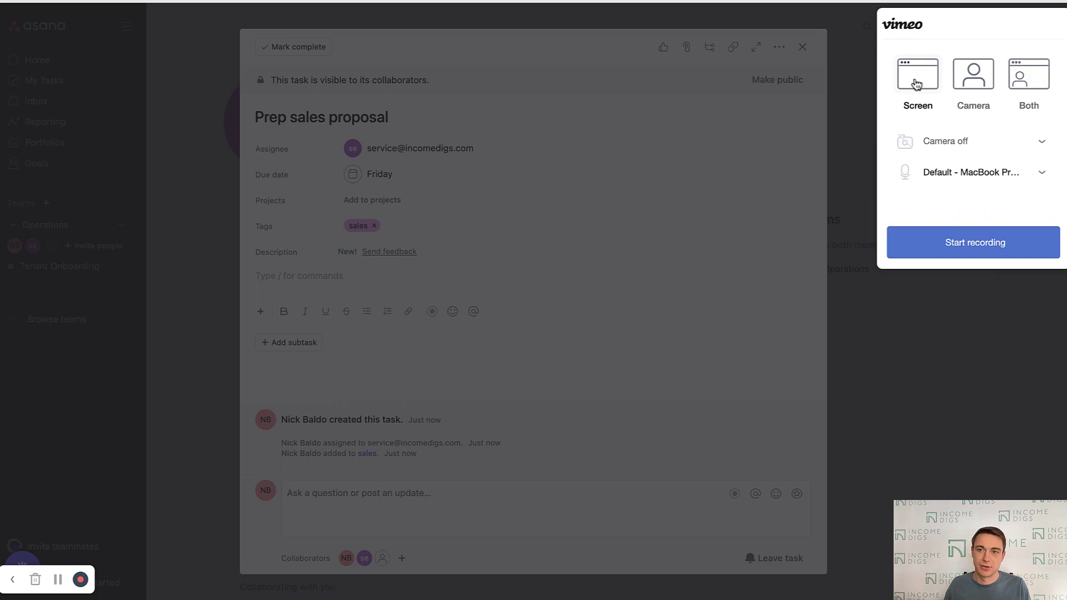
Record the screen only, sharing the entire first screen.
click(916, 84)
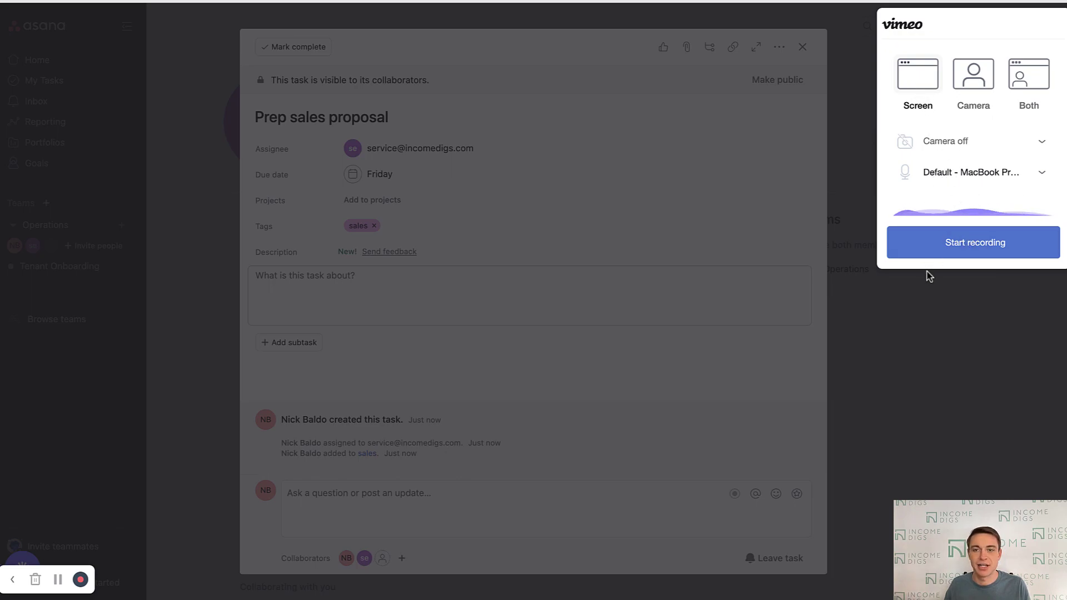
click(938, 253)
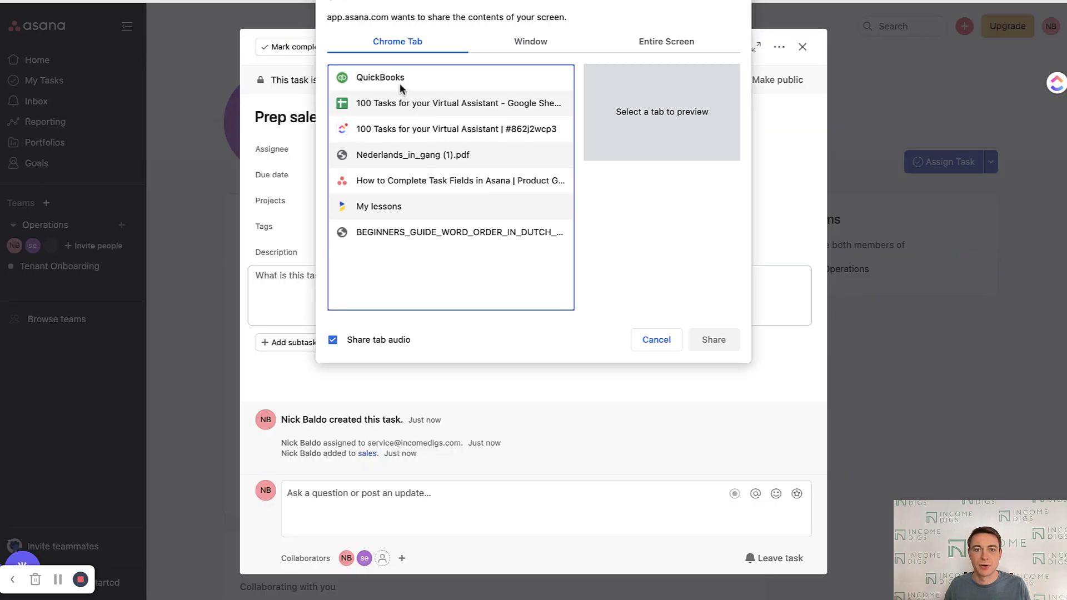
click(537, 44)
click(690, 44)
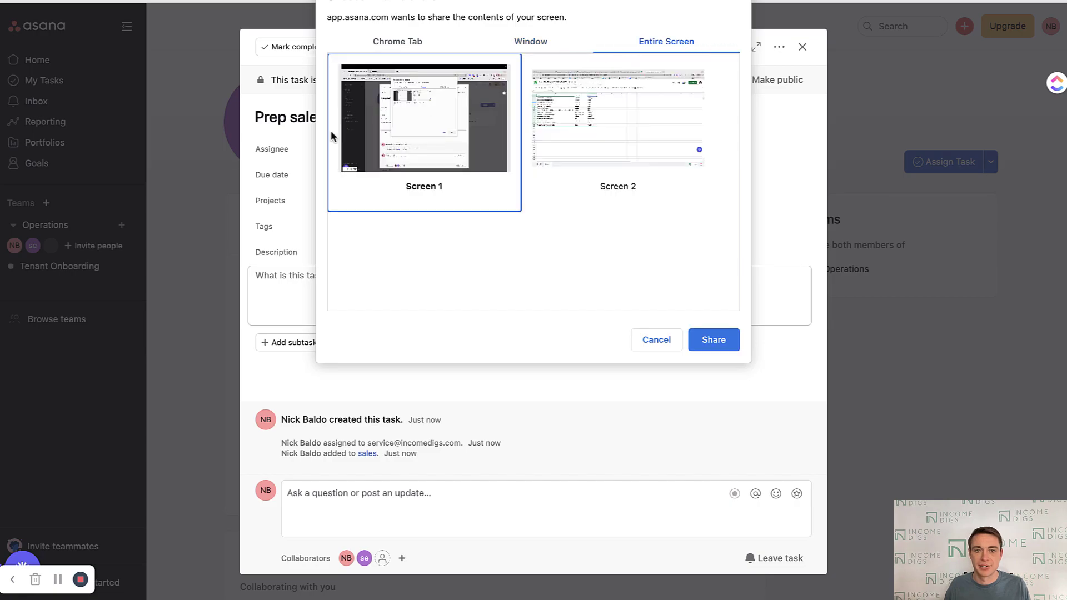
click(711, 339)
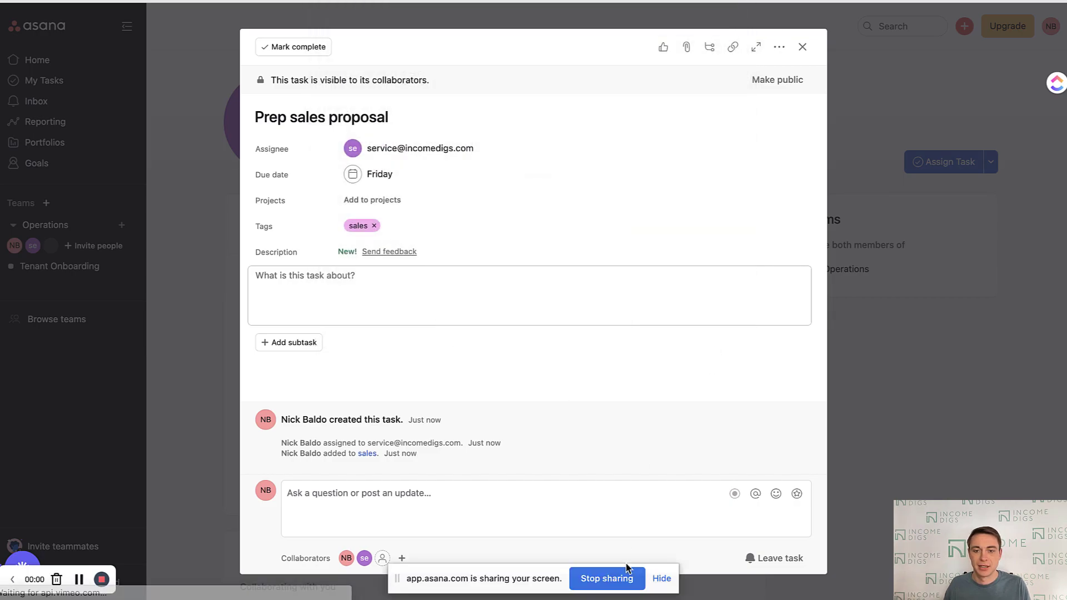
Dismiss the screen-sharing notice and bring up the QuickBooks Online Banking transactions list.
click(661, 579)
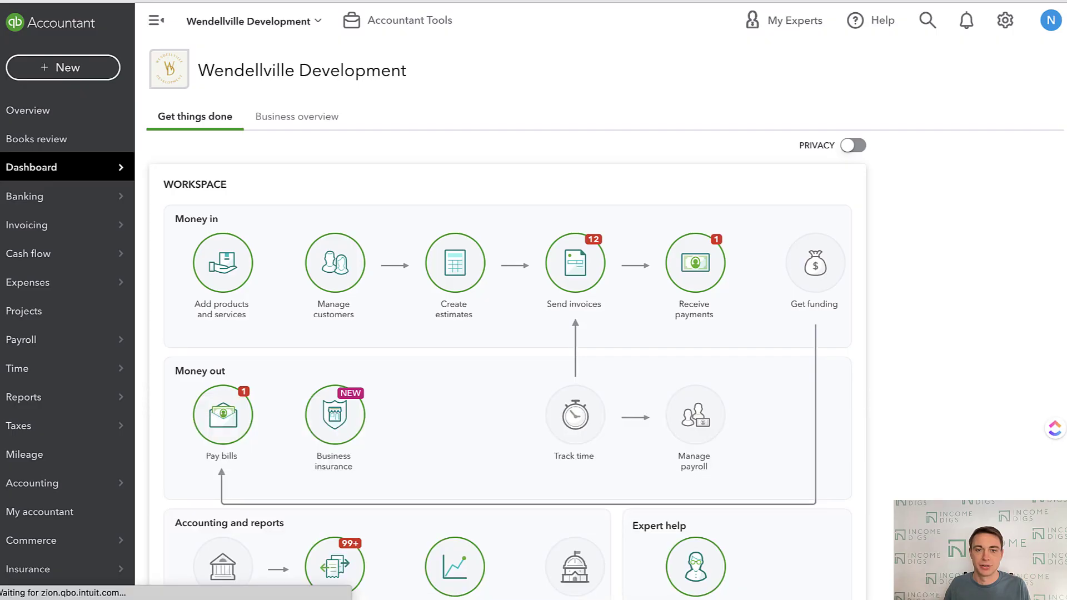
mouse_move(36, 208)
click(166, 198)
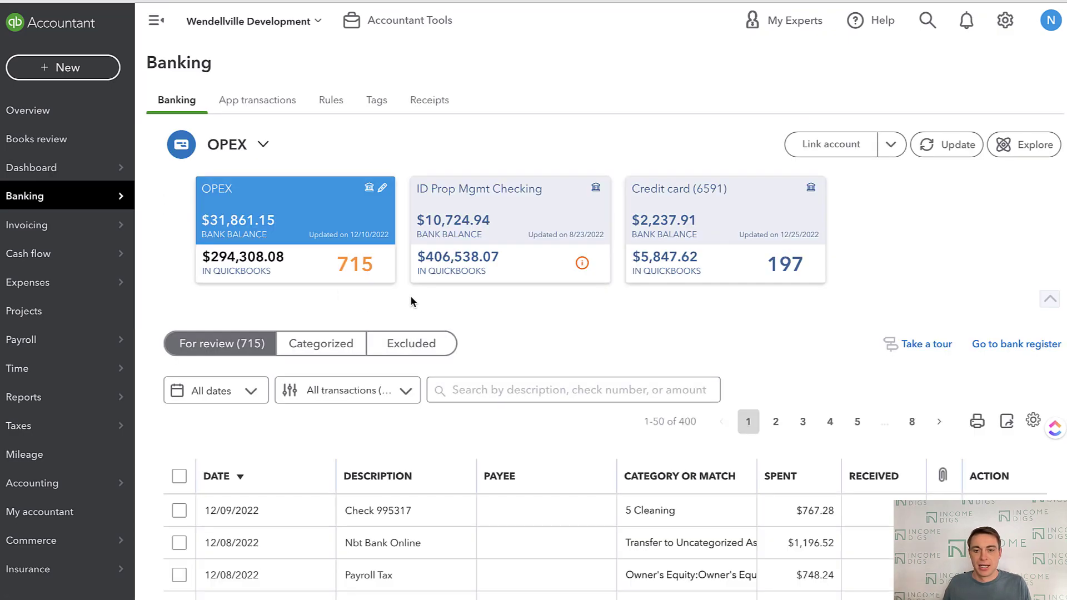
scroll(419, 299, down, 3)
scroll(421, 306, down, 2)
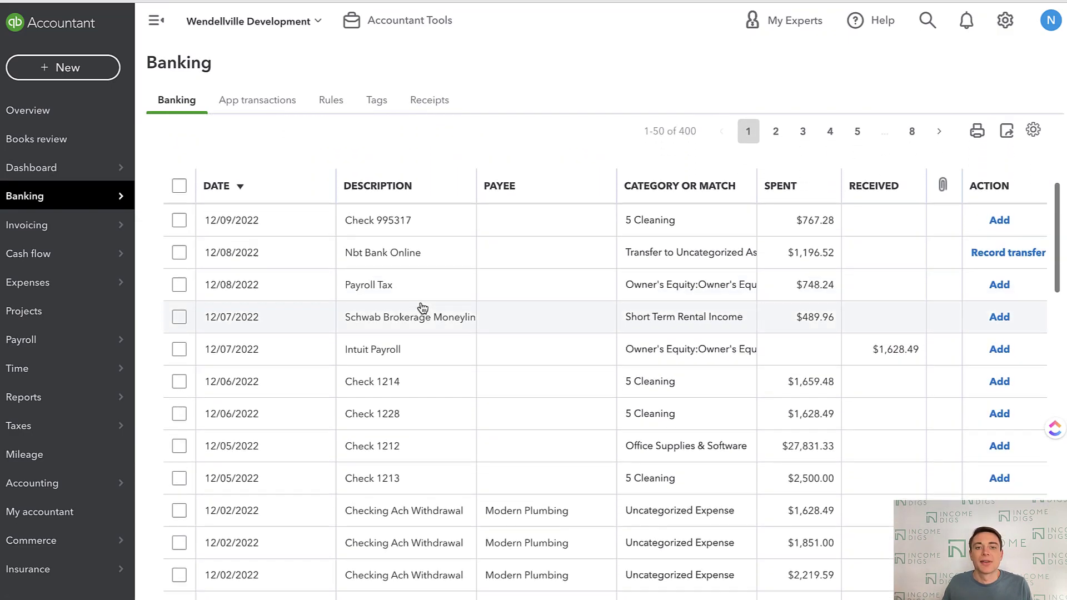
scroll(422, 305, up, 5)
scroll(422, 305, down, 3)
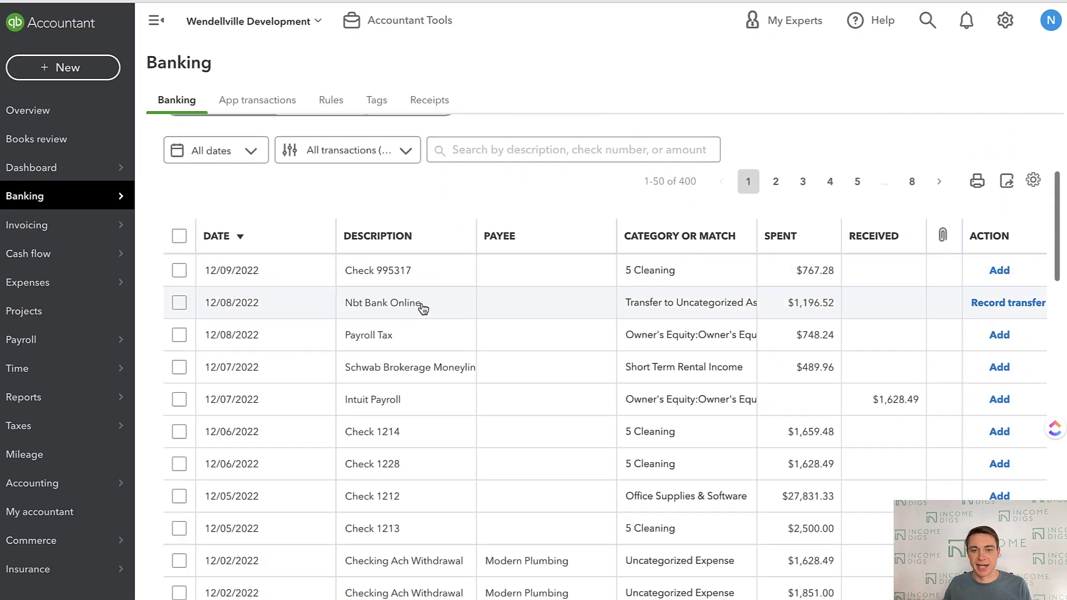
scroll(372, 364, up, 4)
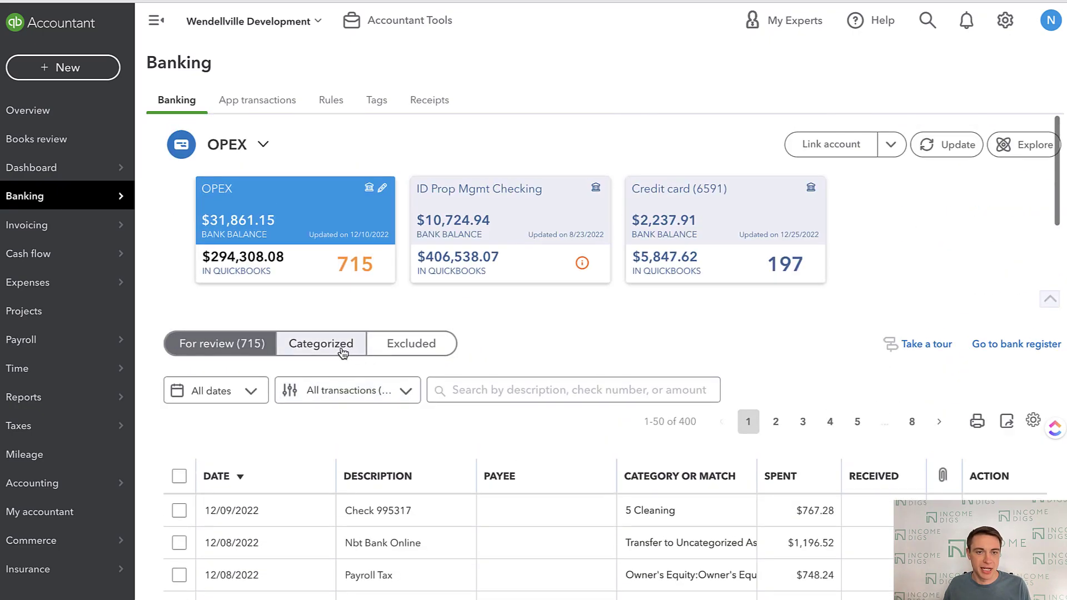
scroll(659, 422, down, 4)
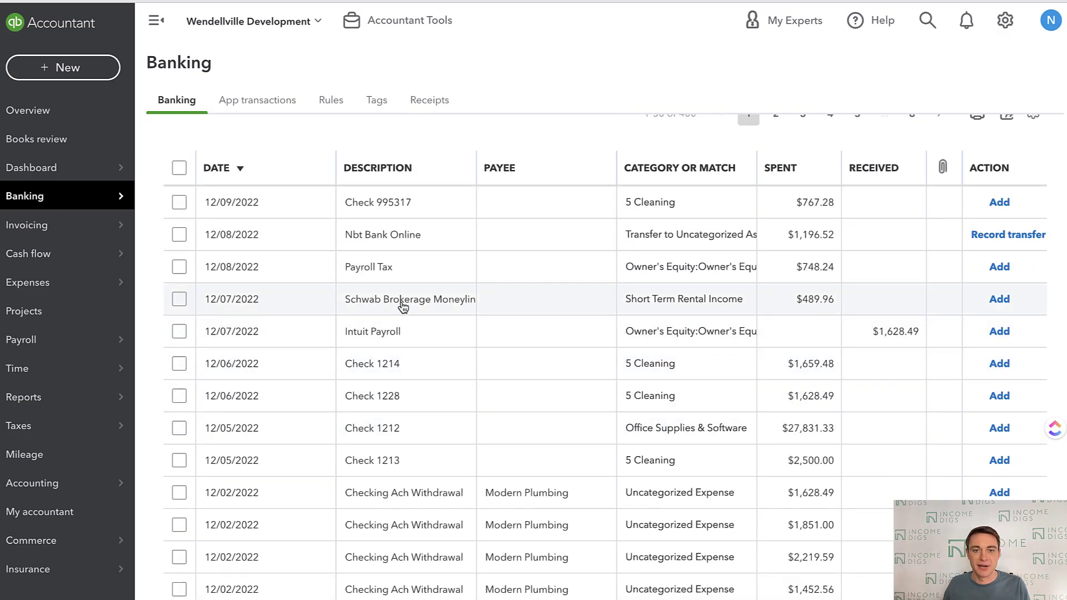
Change the Schwab Brokerage transaction's category to 10 Repairs and Maintenance and submit it.
click(403, 307)
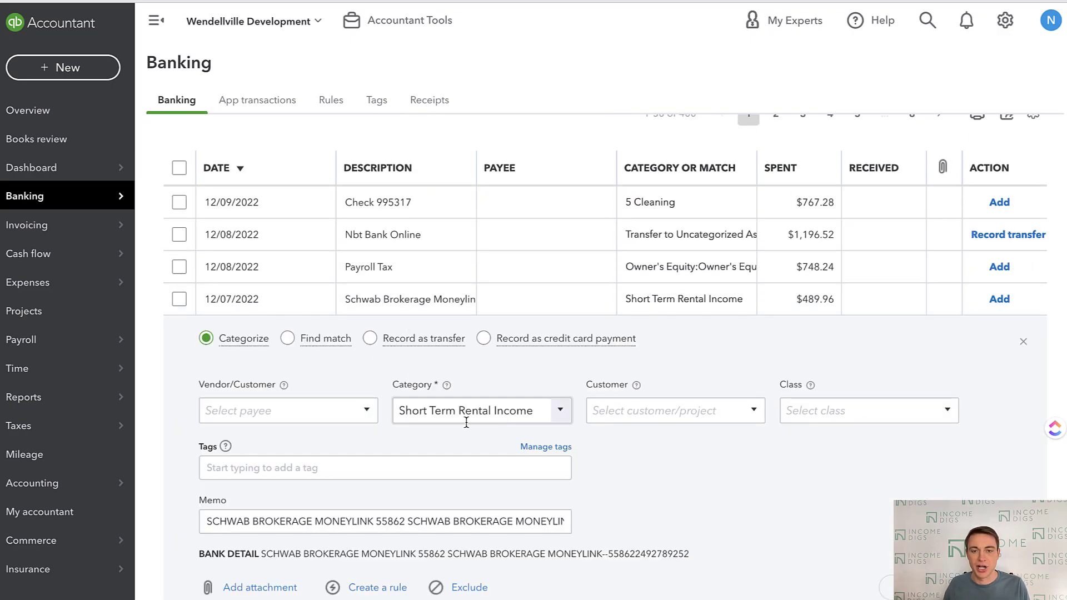
click(510, 411)
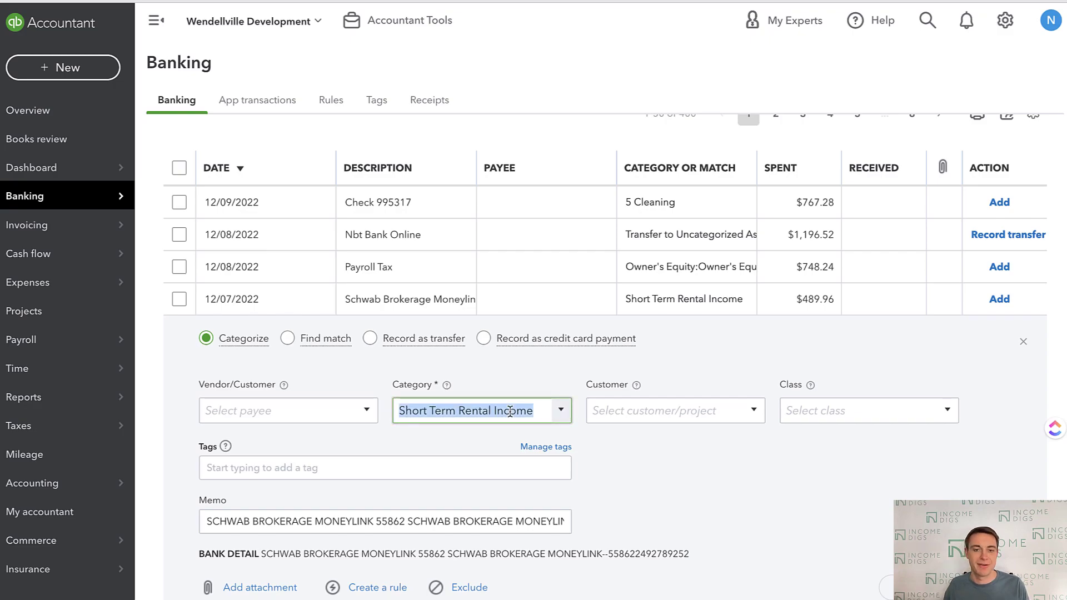
text(repairs)
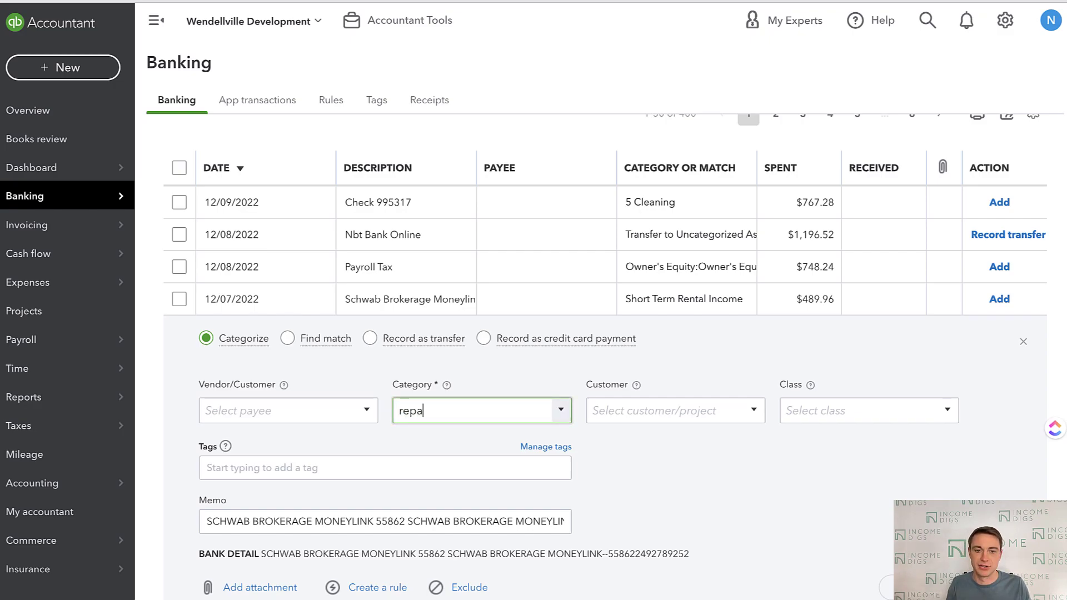
click(542, 470)
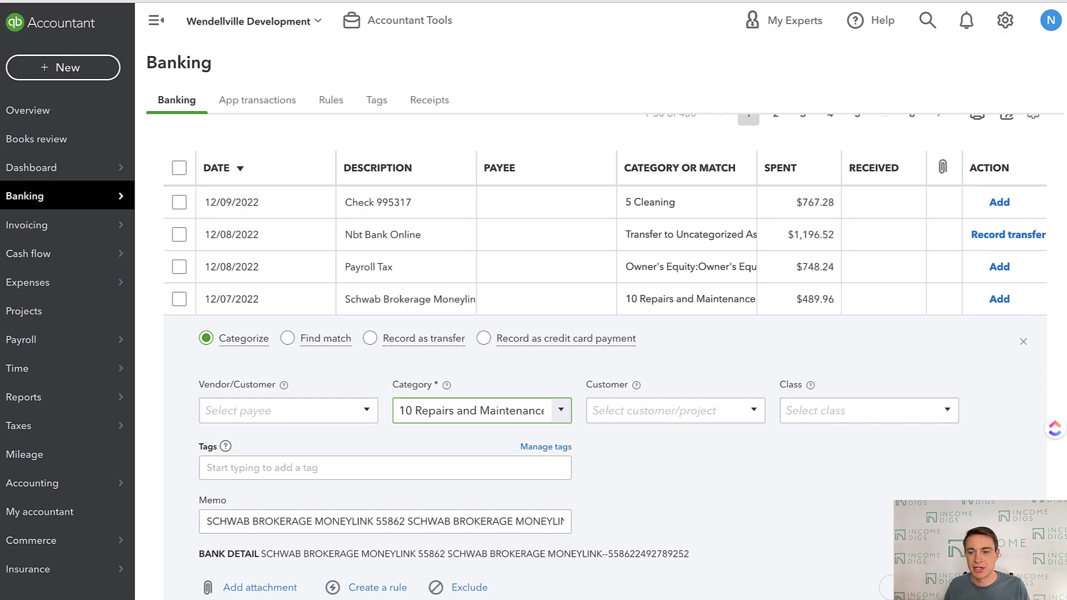
scroll(706, 532, down, 1)
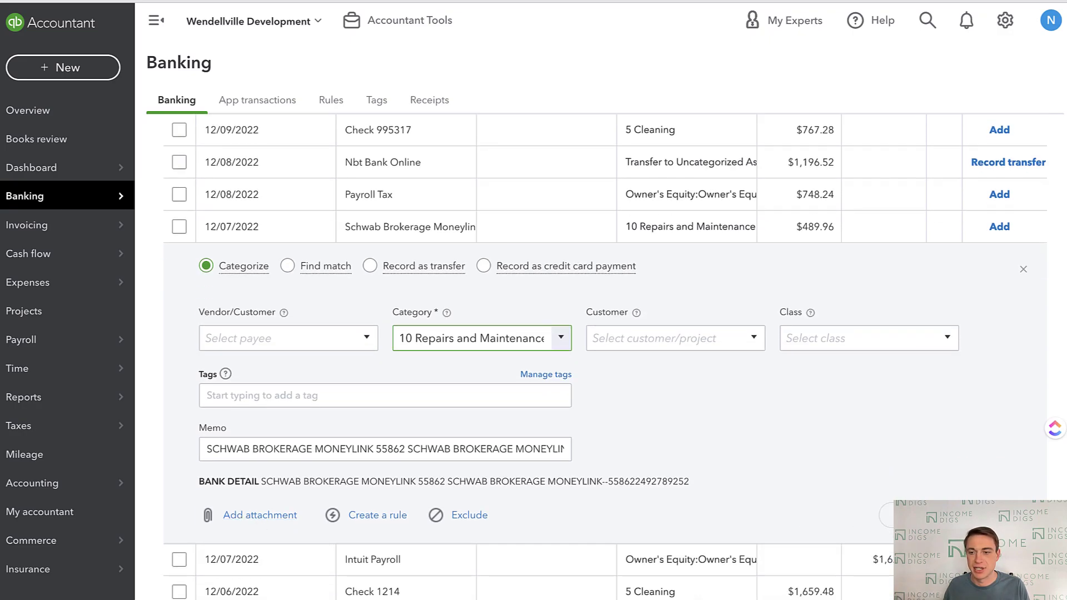
key(Return)
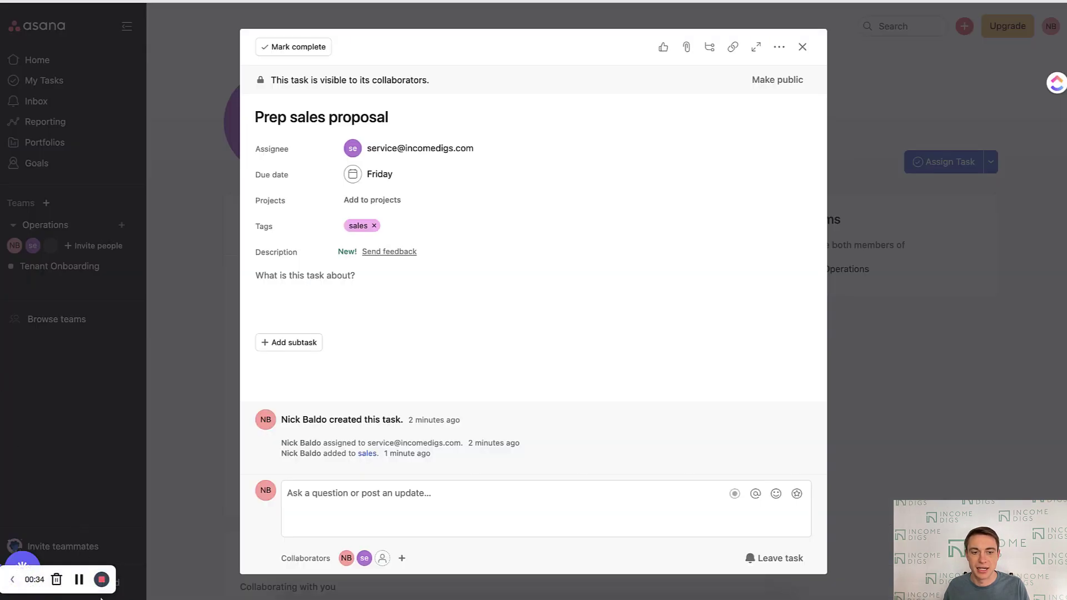
Stop the Vimeo recording, add the video to Prep sales proposal, and edit its description.
click(102, 580)
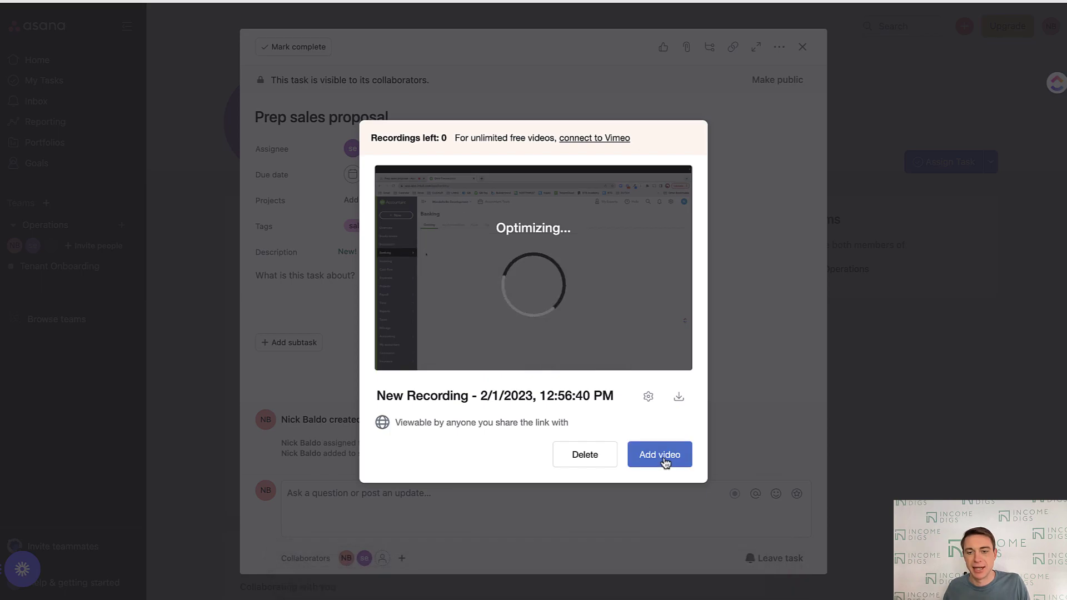
click(663, 459)
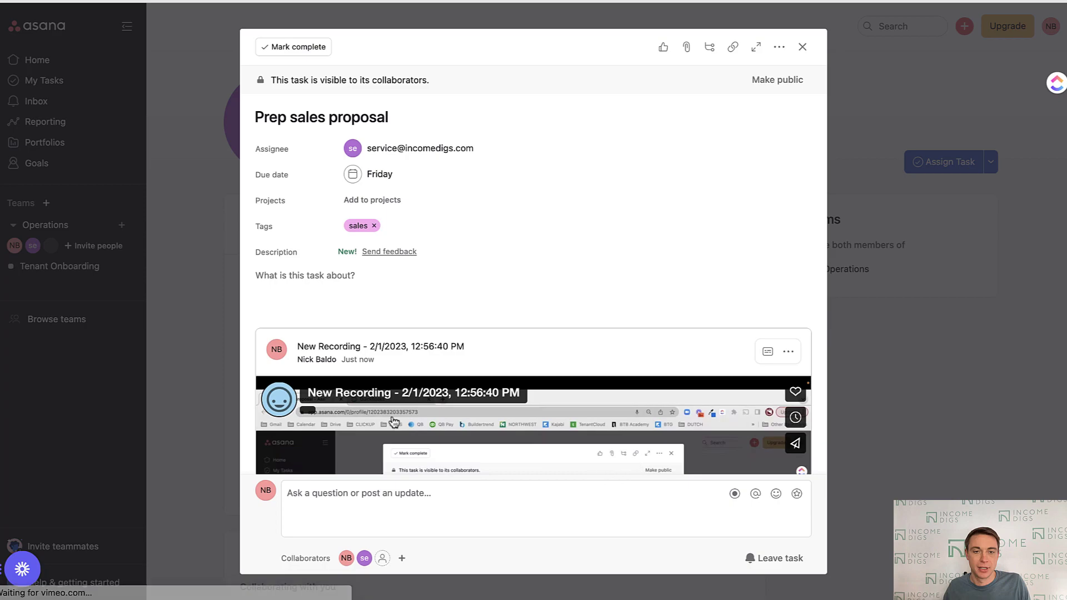
scroll(286, 307, down, 3)
scroll(286, 311, down, 5)
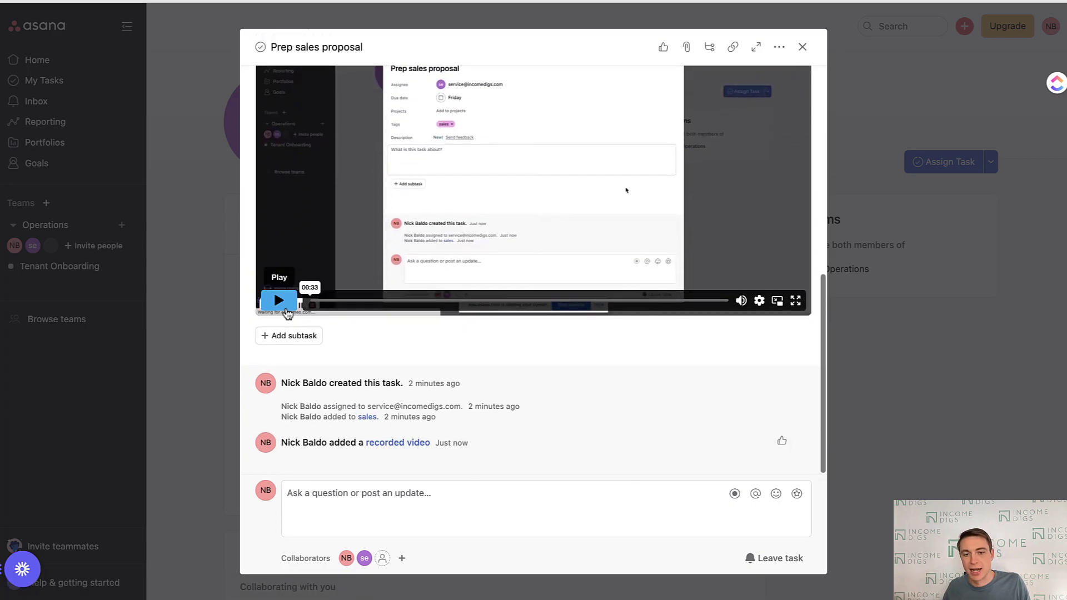
scroll(286, 311, up, 10)
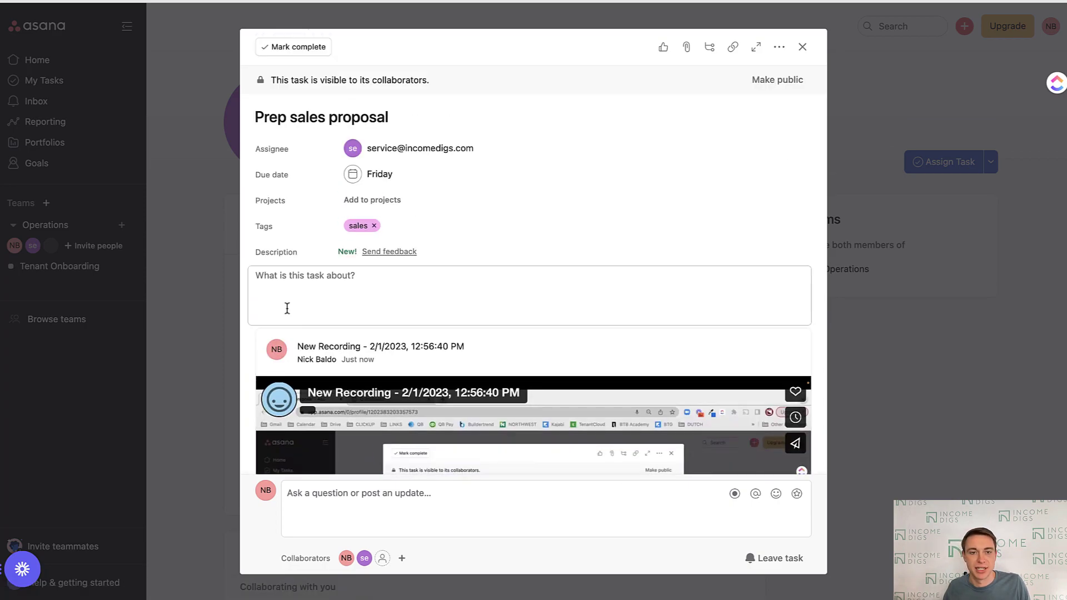
click(295, 297)
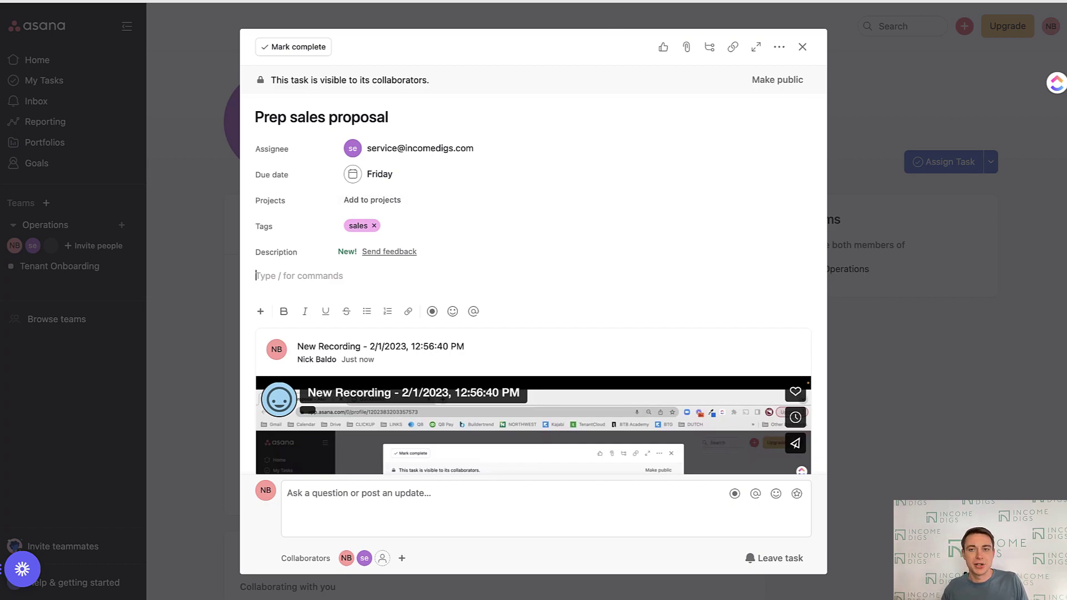
click(802, 47)
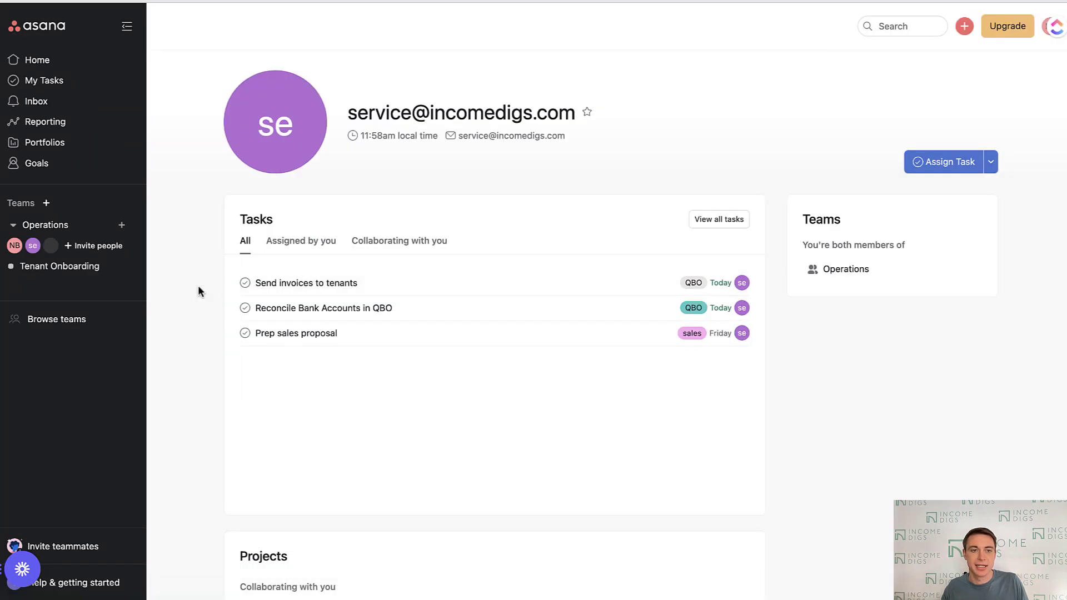